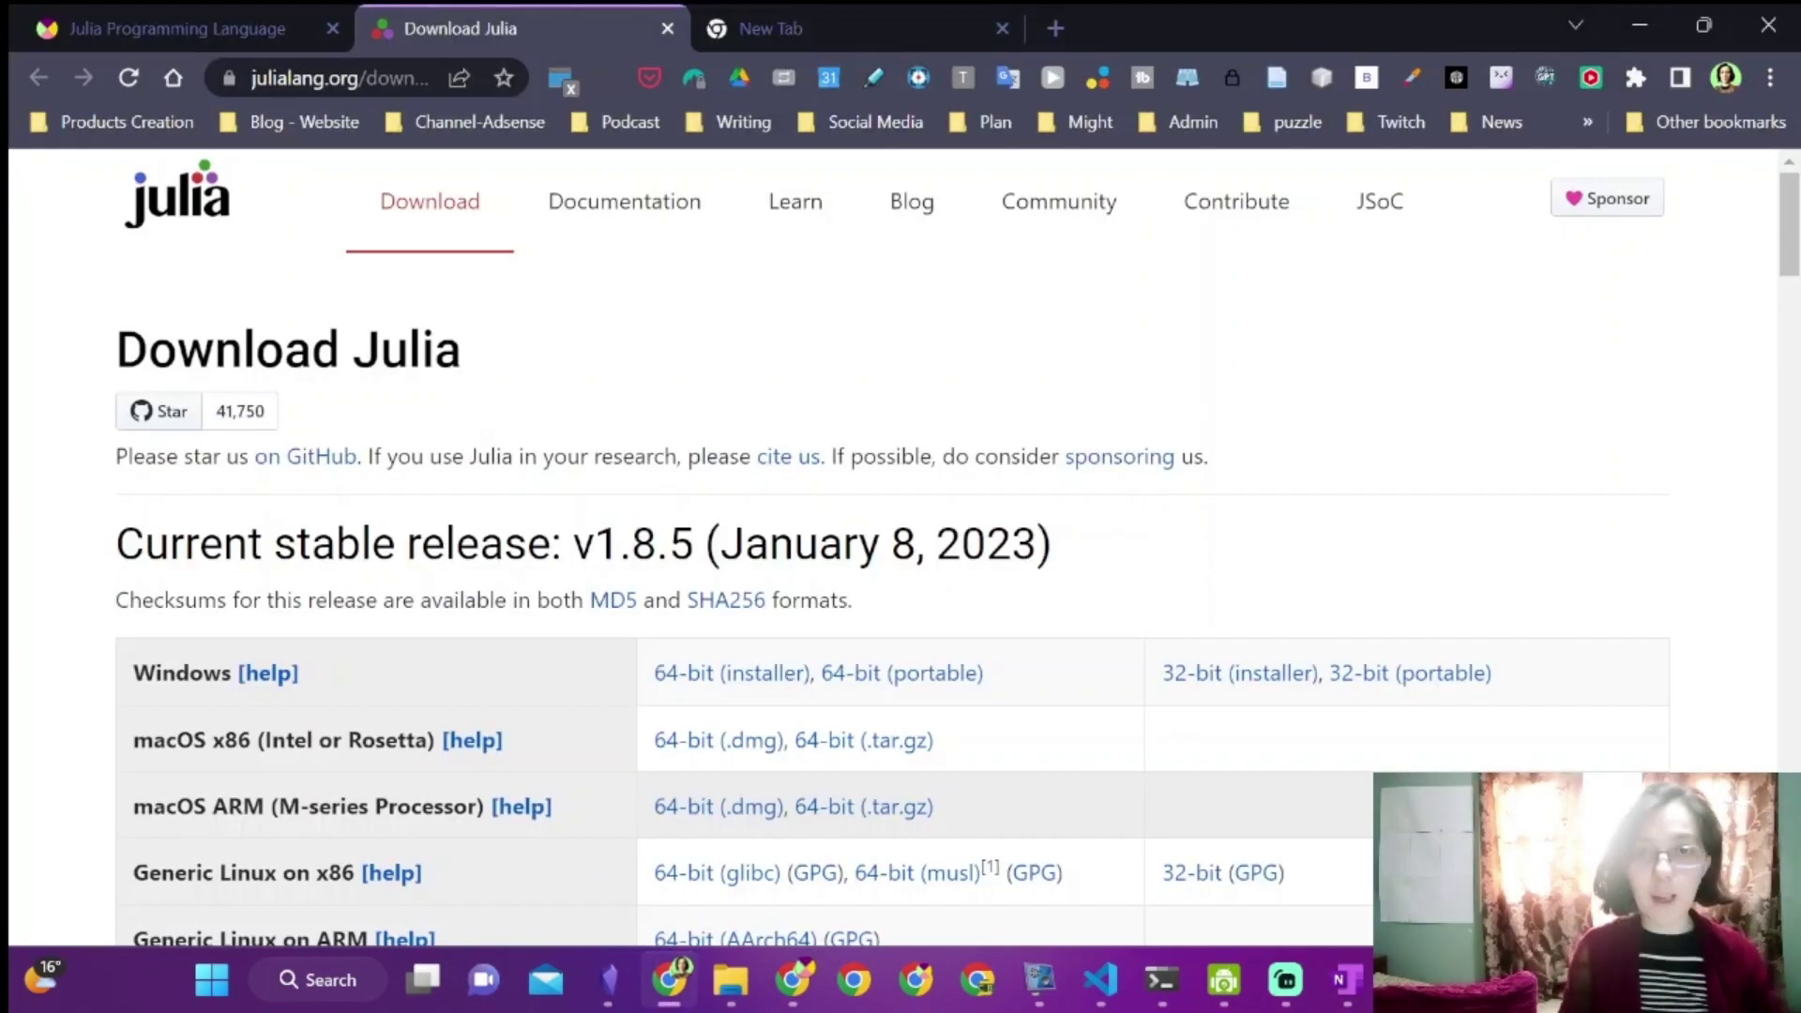
scroll(901, 507, down, 5)
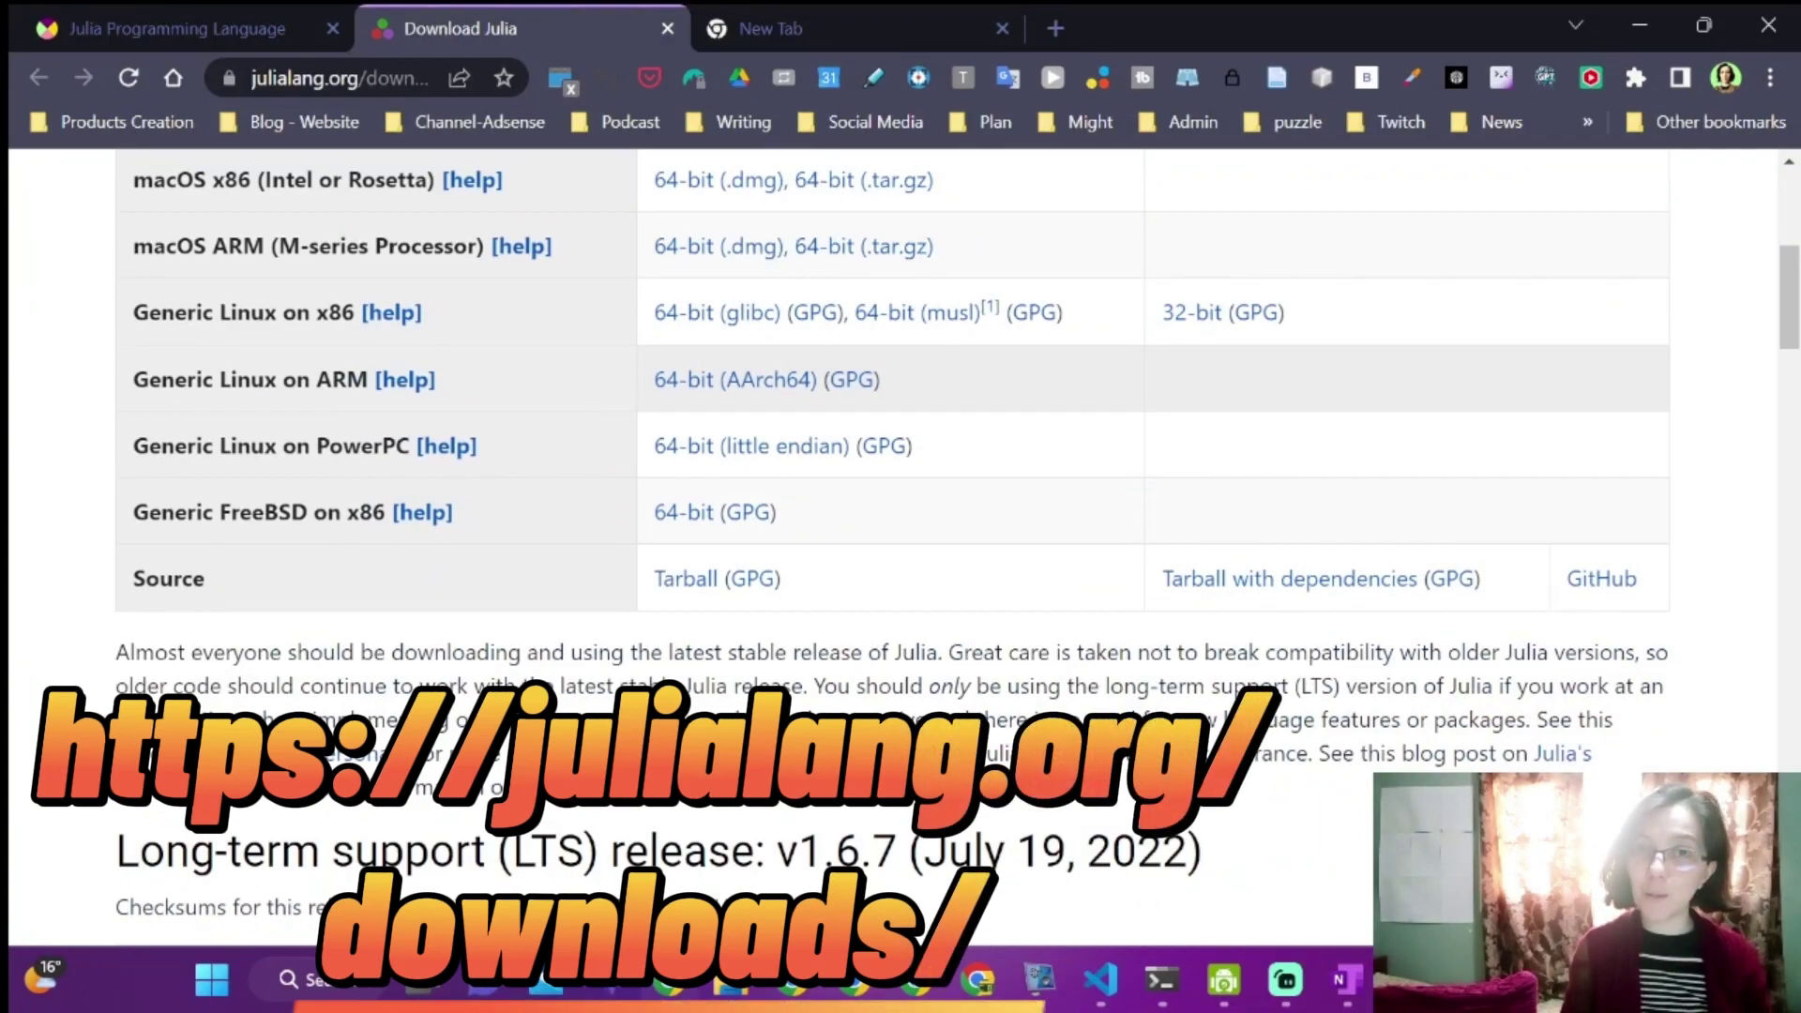
scroll(900, 507, up, 1)
Copy the 64-bit glibc Generic Linux x86 Julia download link and switch to the Ubuntu terminal.
right_click(673, 468)
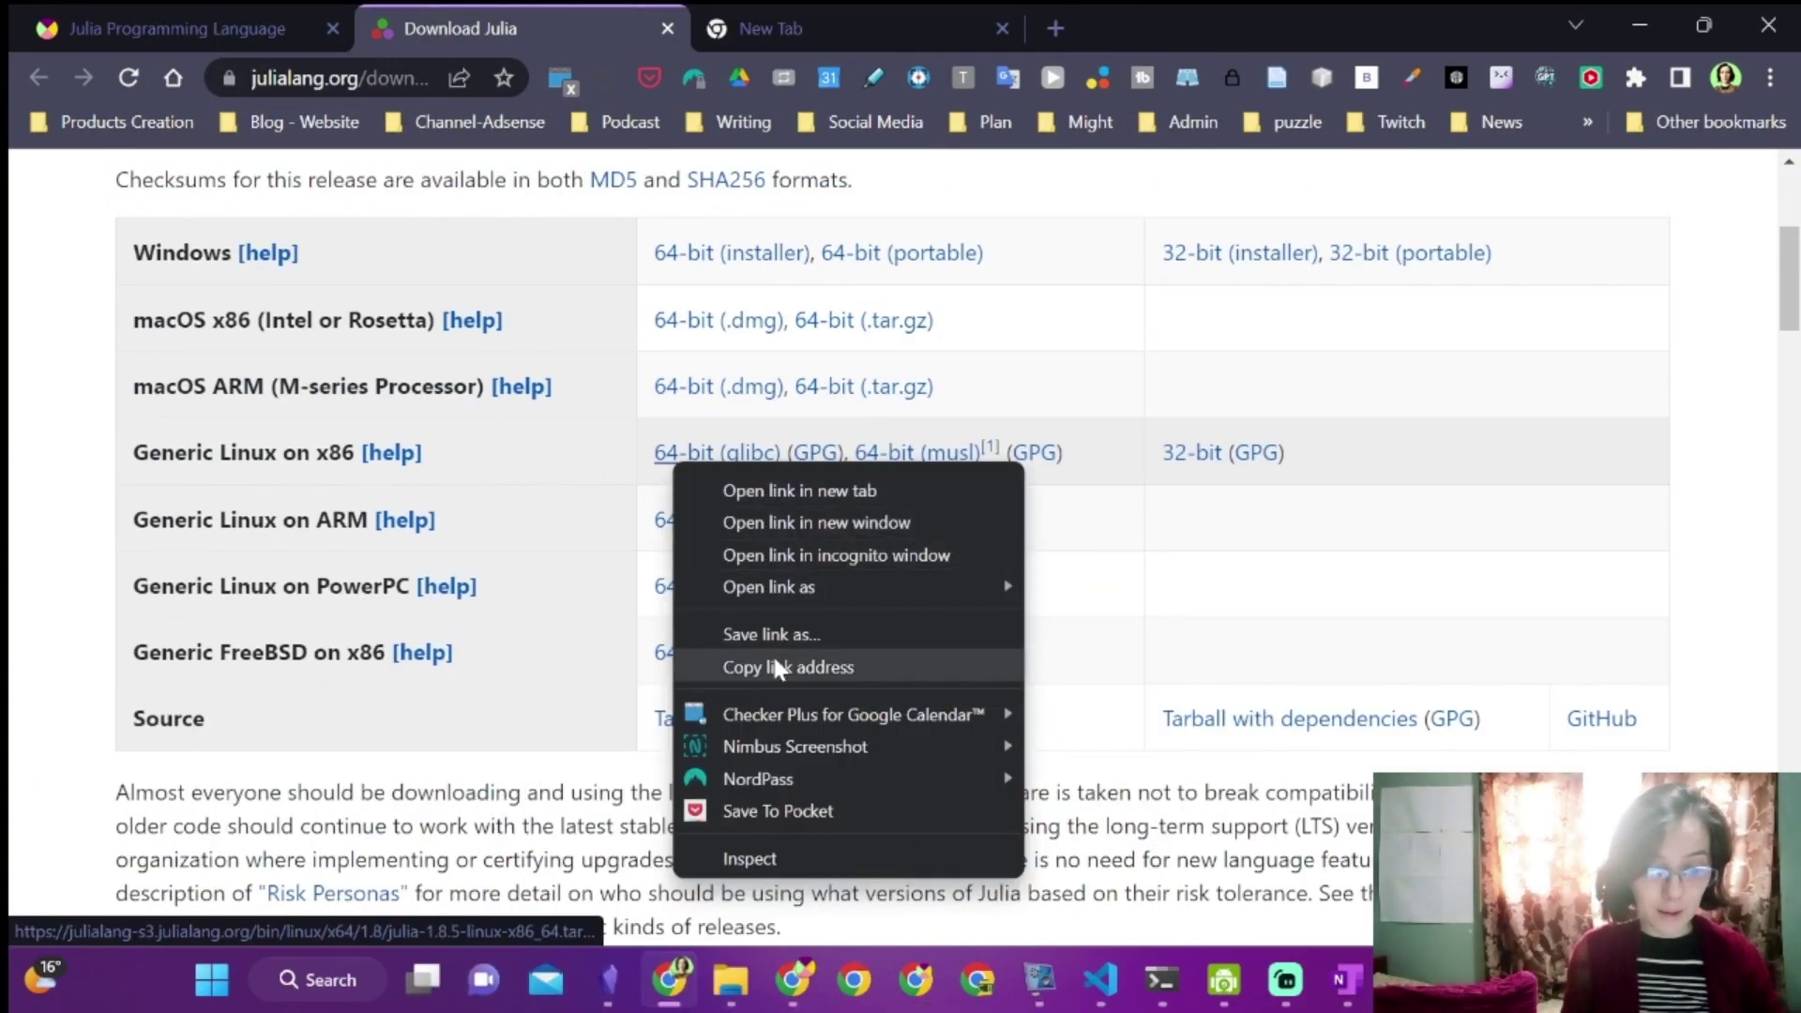
click(786, 667)
click(1159, 979)
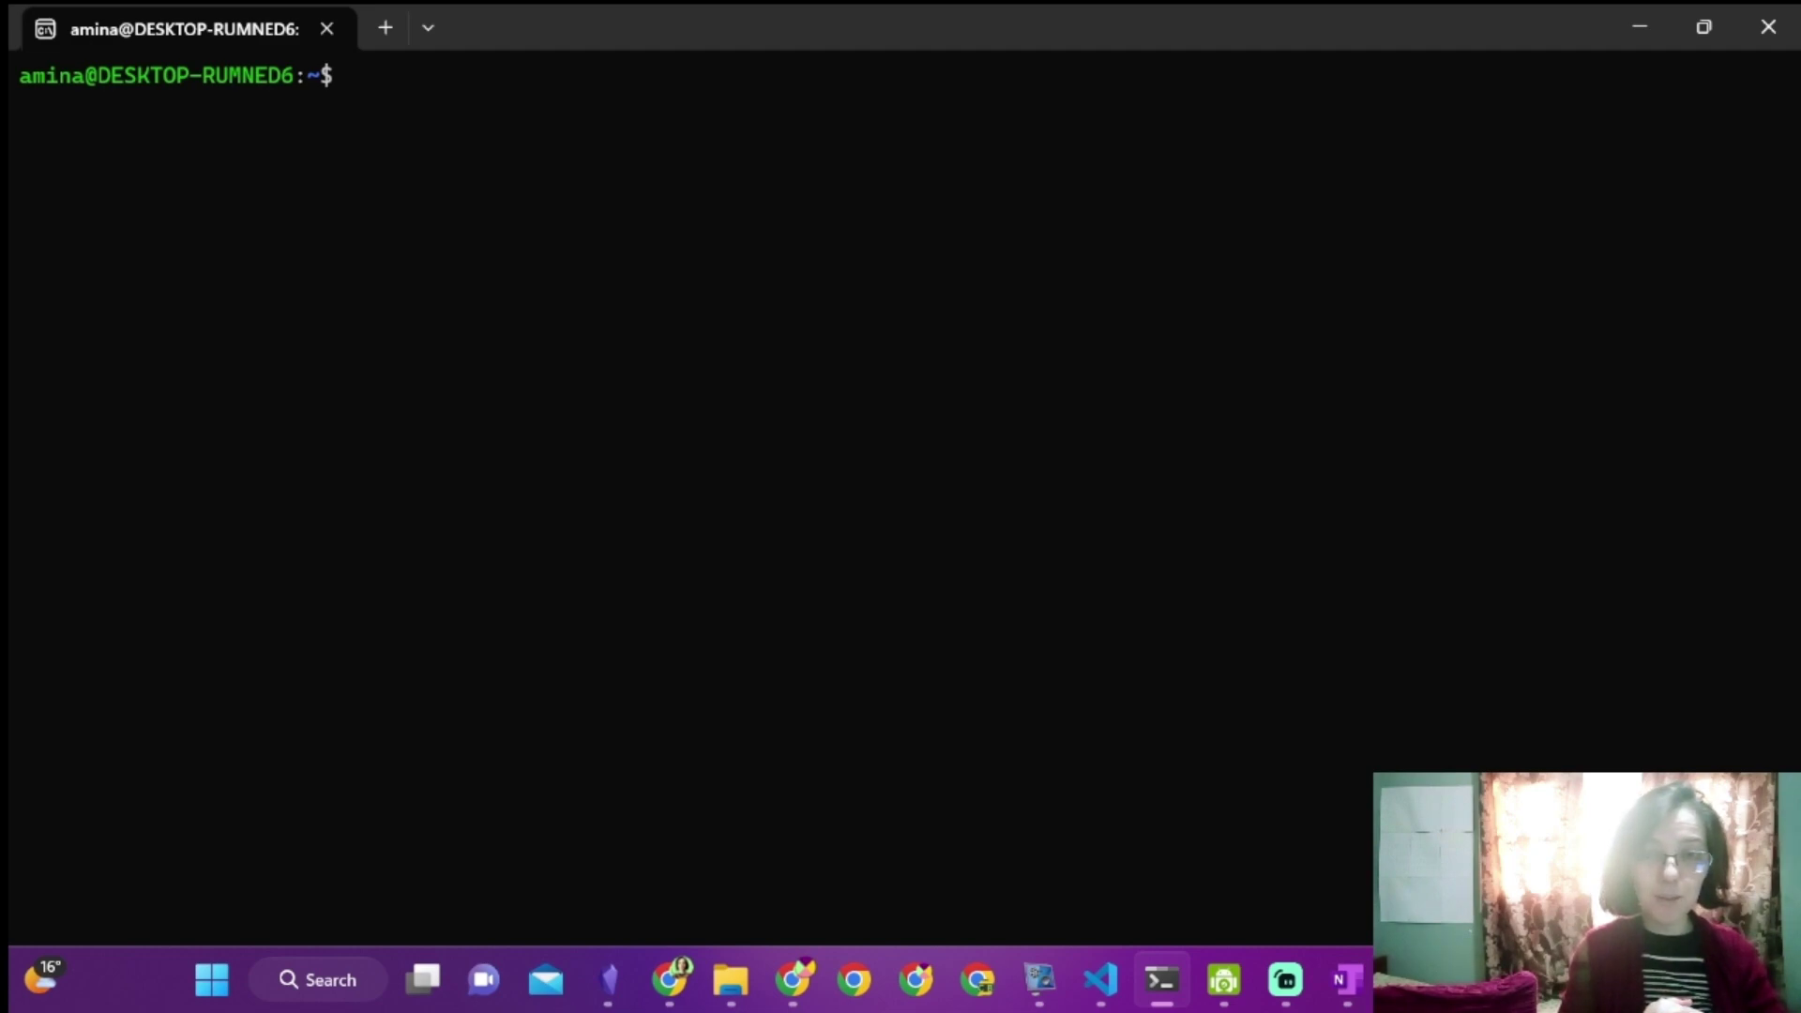
text(wget)
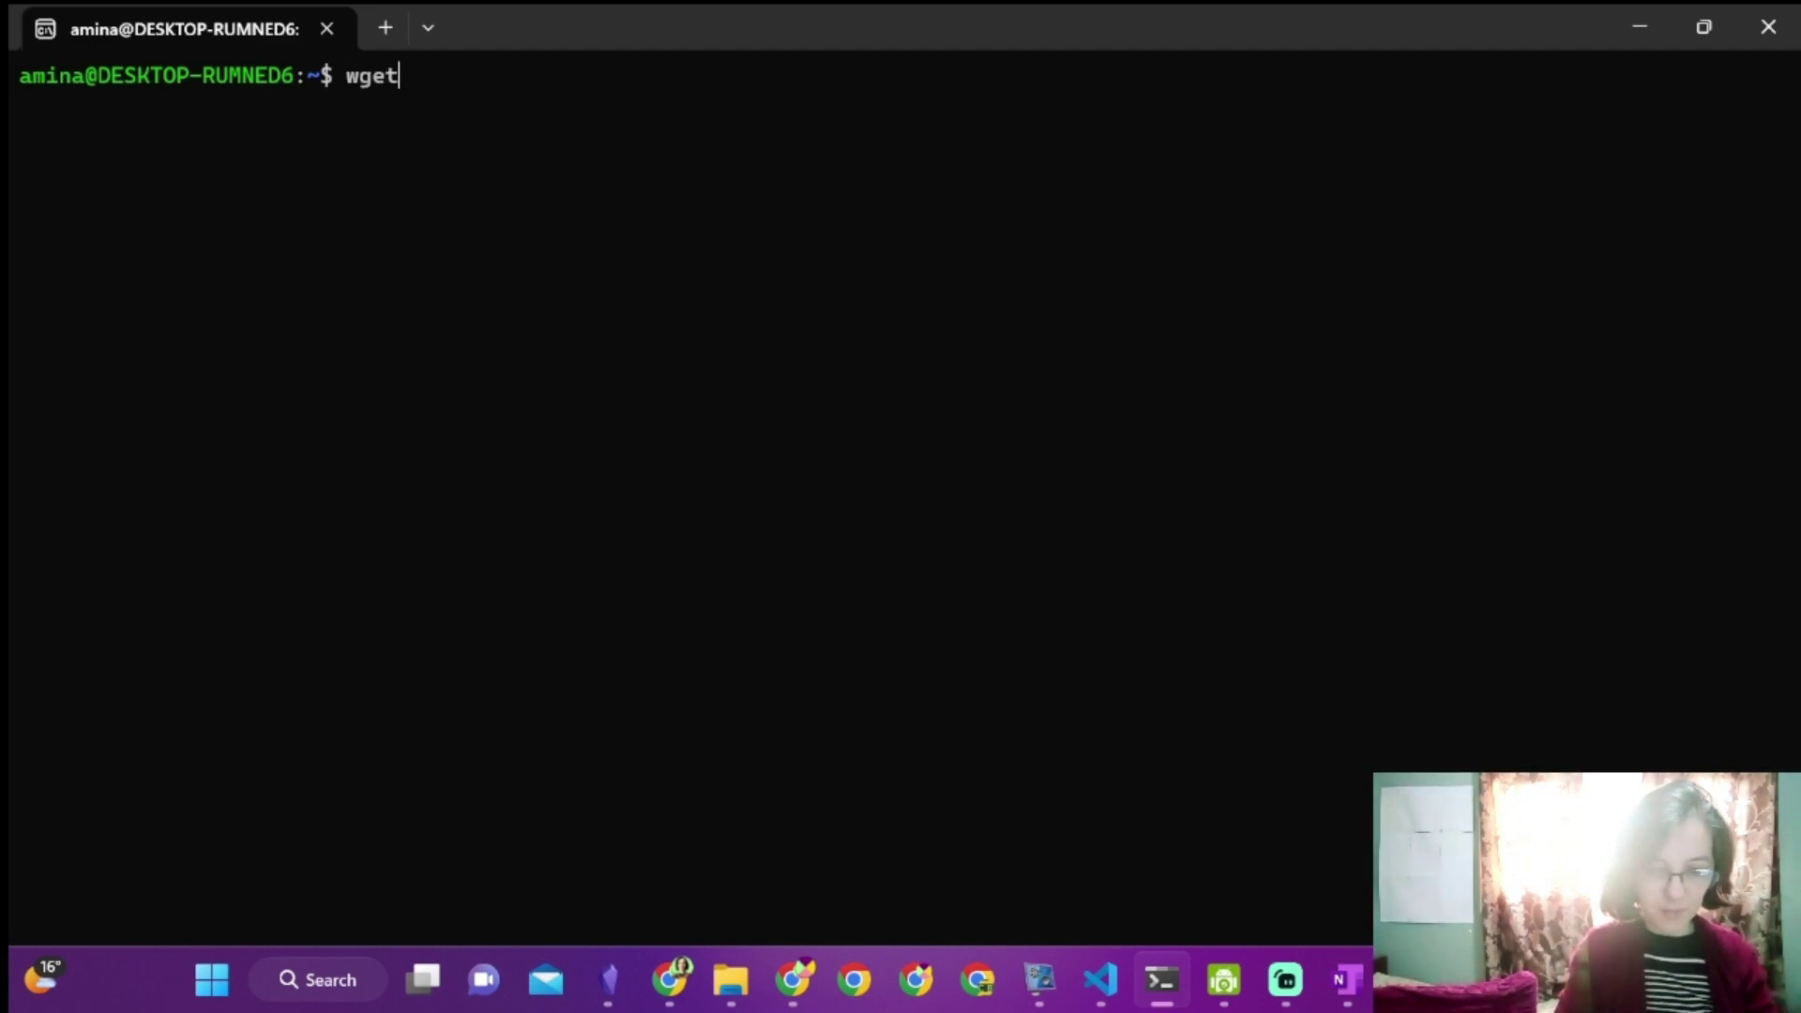
Download julia-1.8.5-linux-x86_64.tar.gz with wget, extract it with tar zxvf, and select the bin path.
key(ctrl+shift+v)
key(Return)
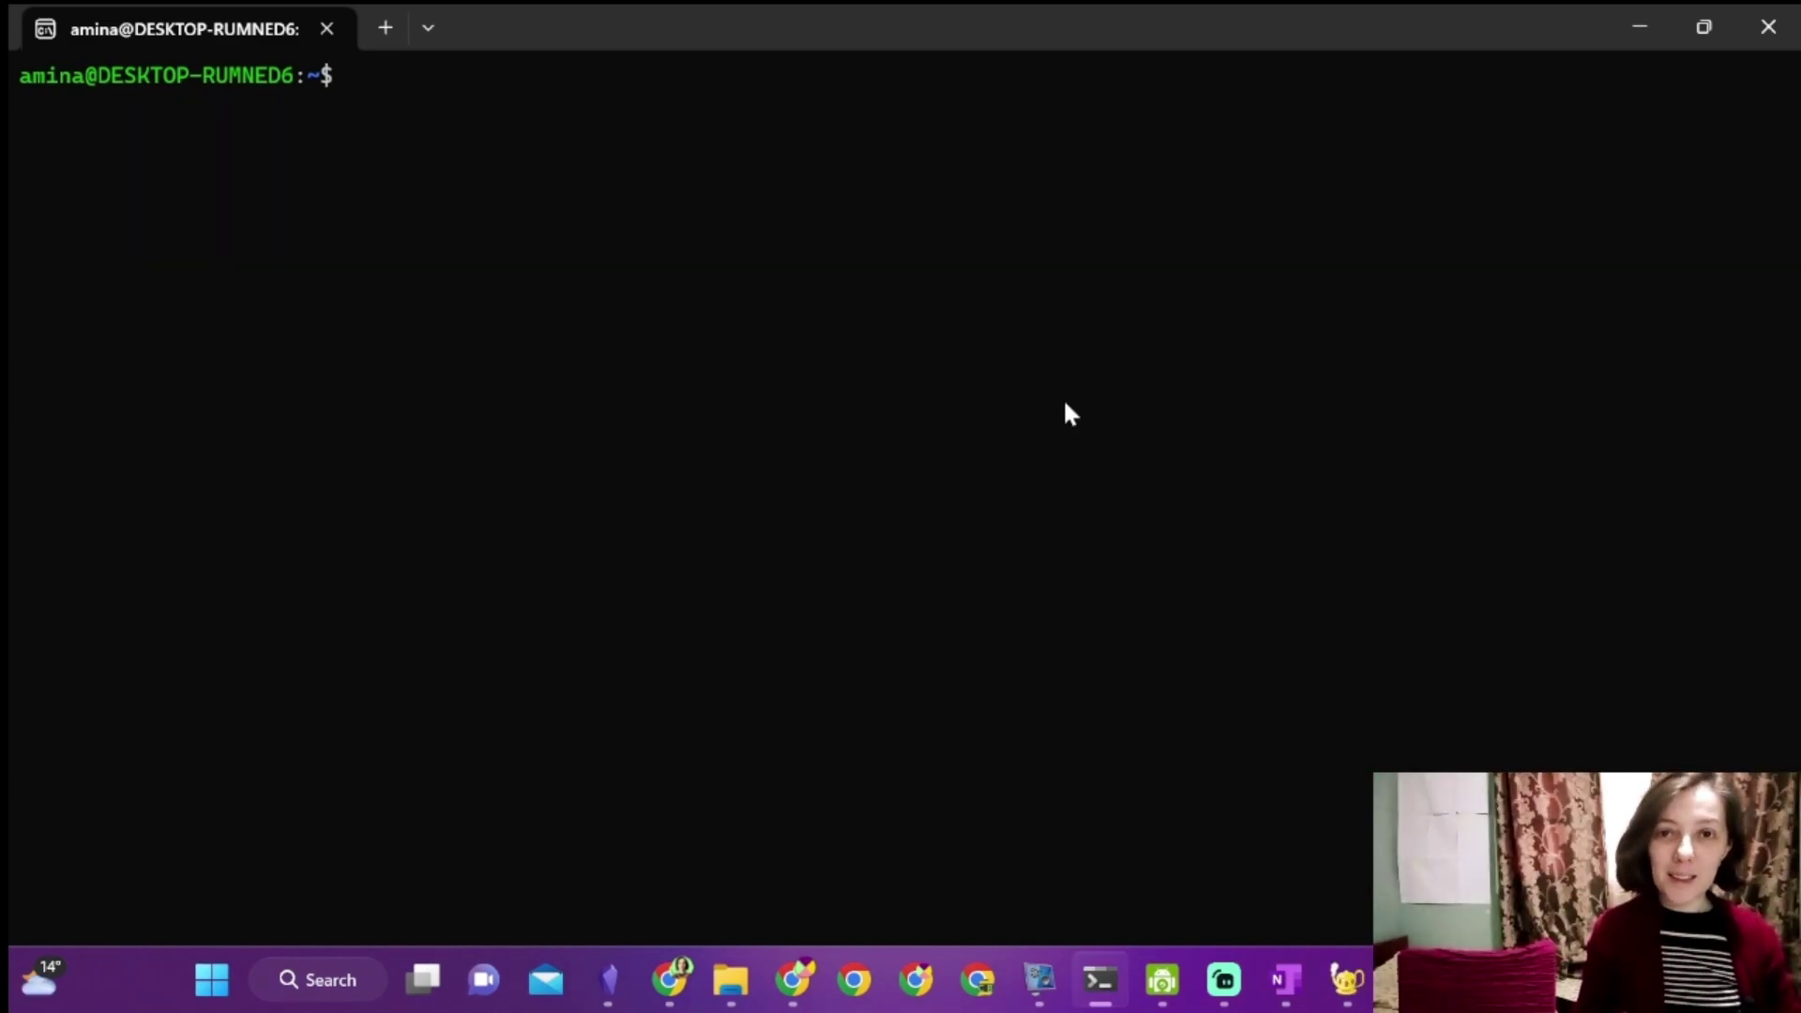
text(tar z)
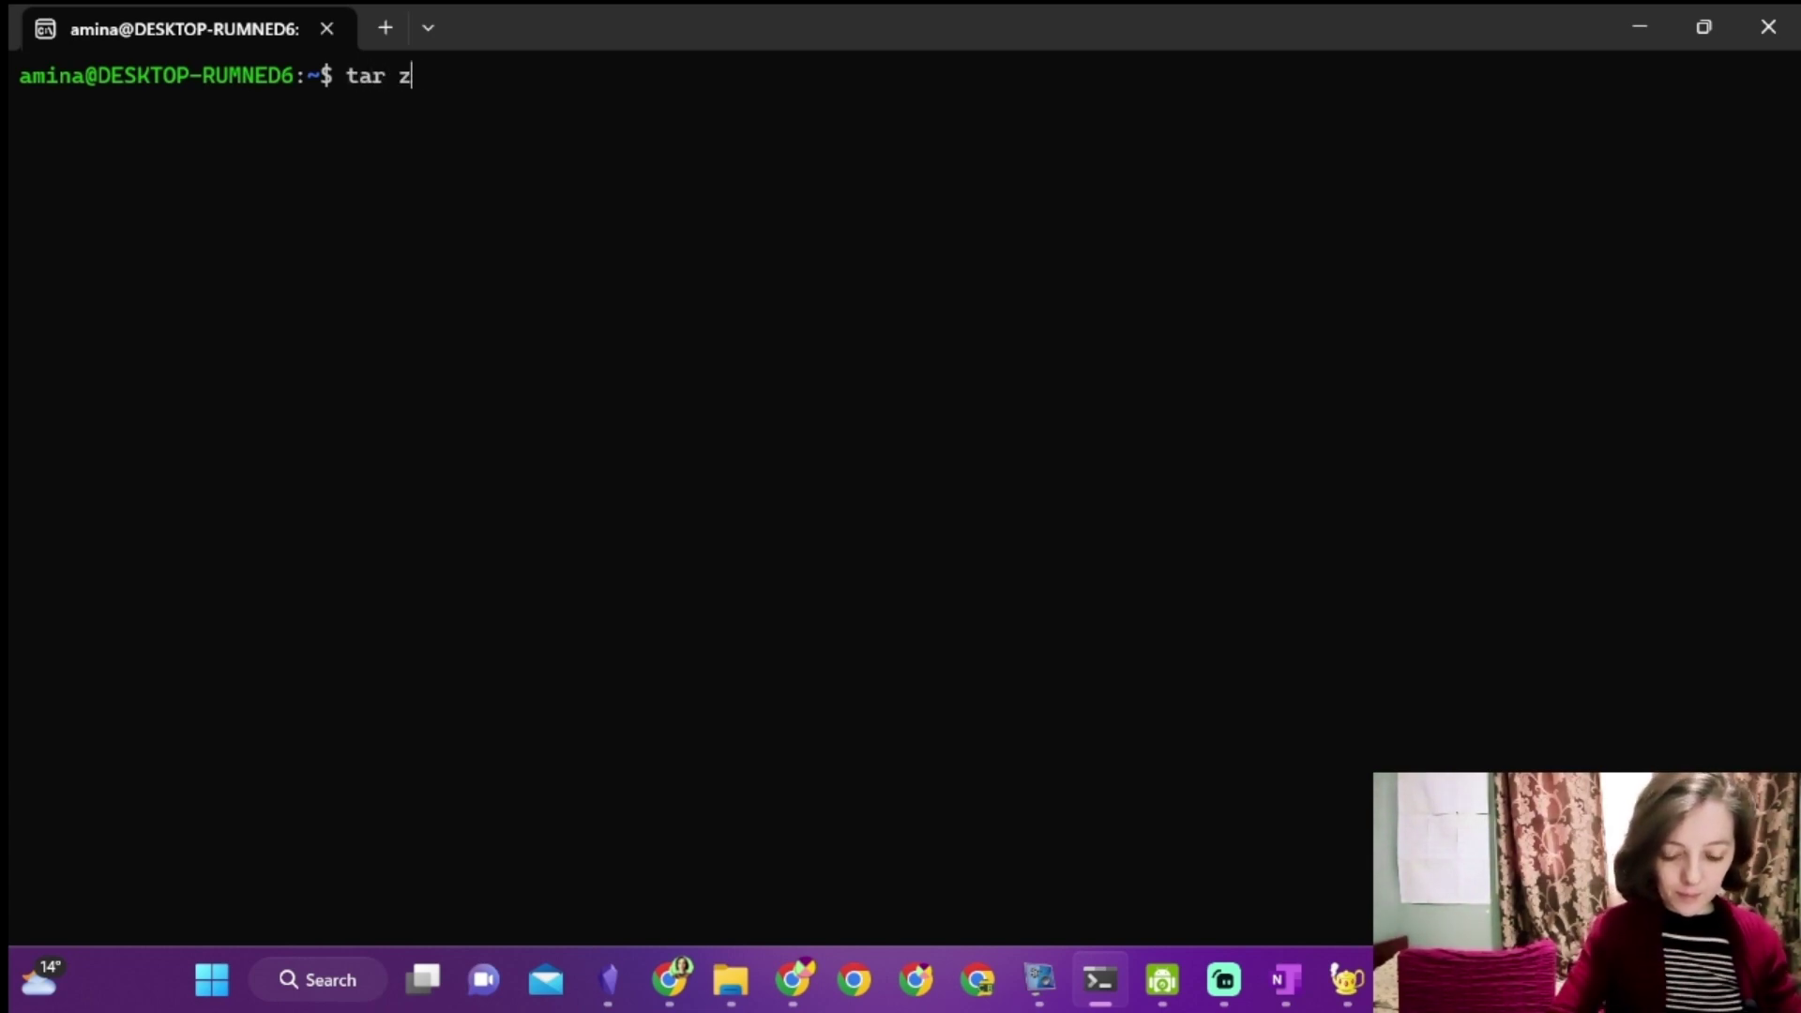
text(xvf julia-1.8.5-linux-x86_64.tar.gz)
key(Return)
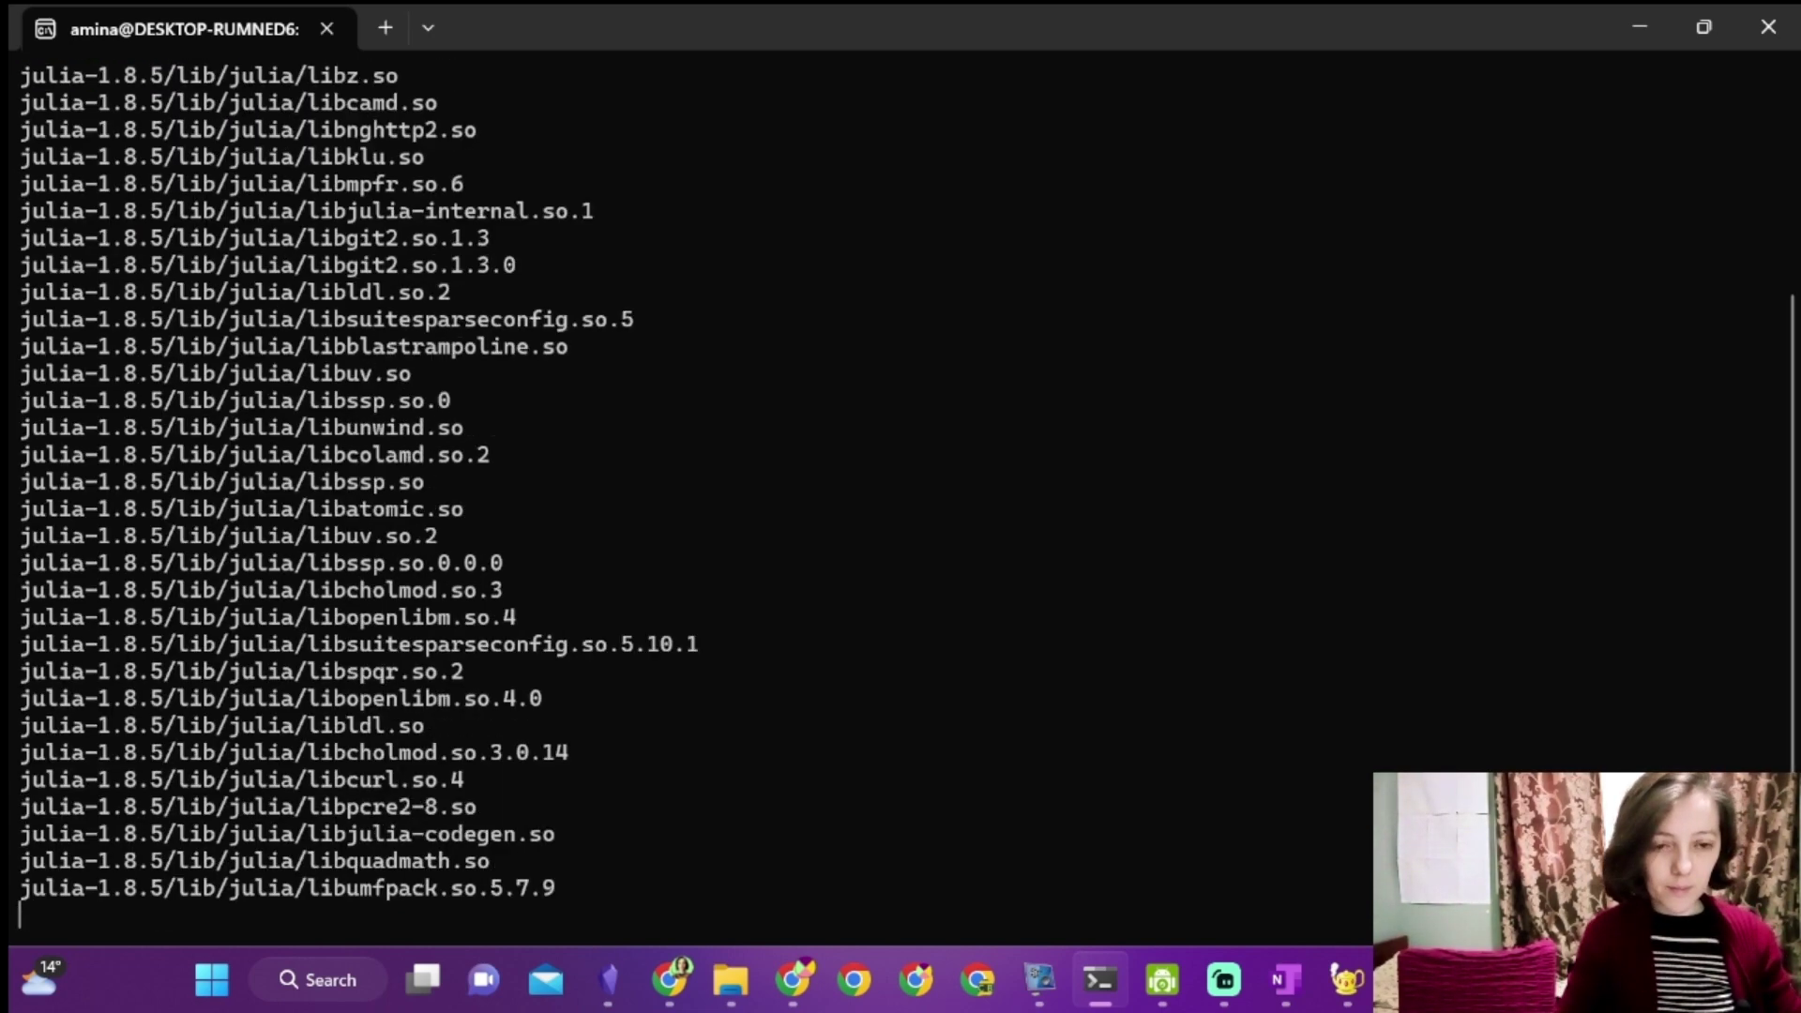
scroll(503, 319, up, 5)
scroll(502, 319, up, 5)
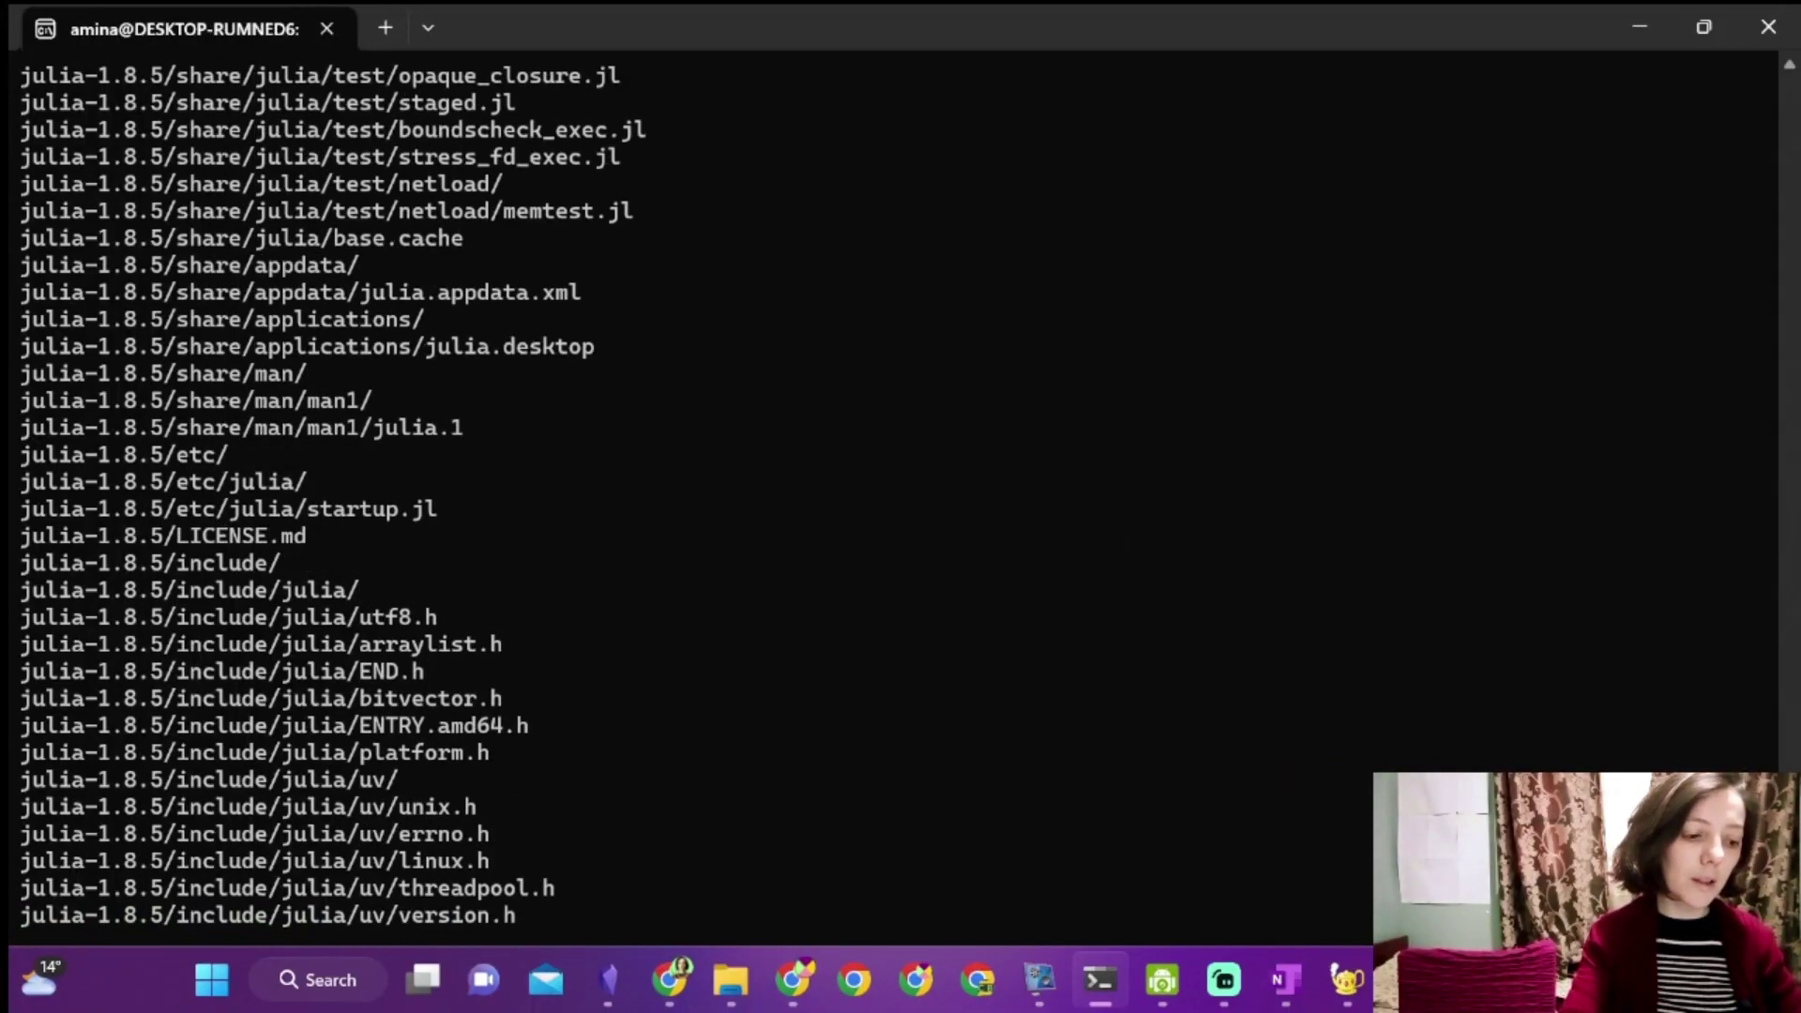
drag(1787, 225, 1787, 58)
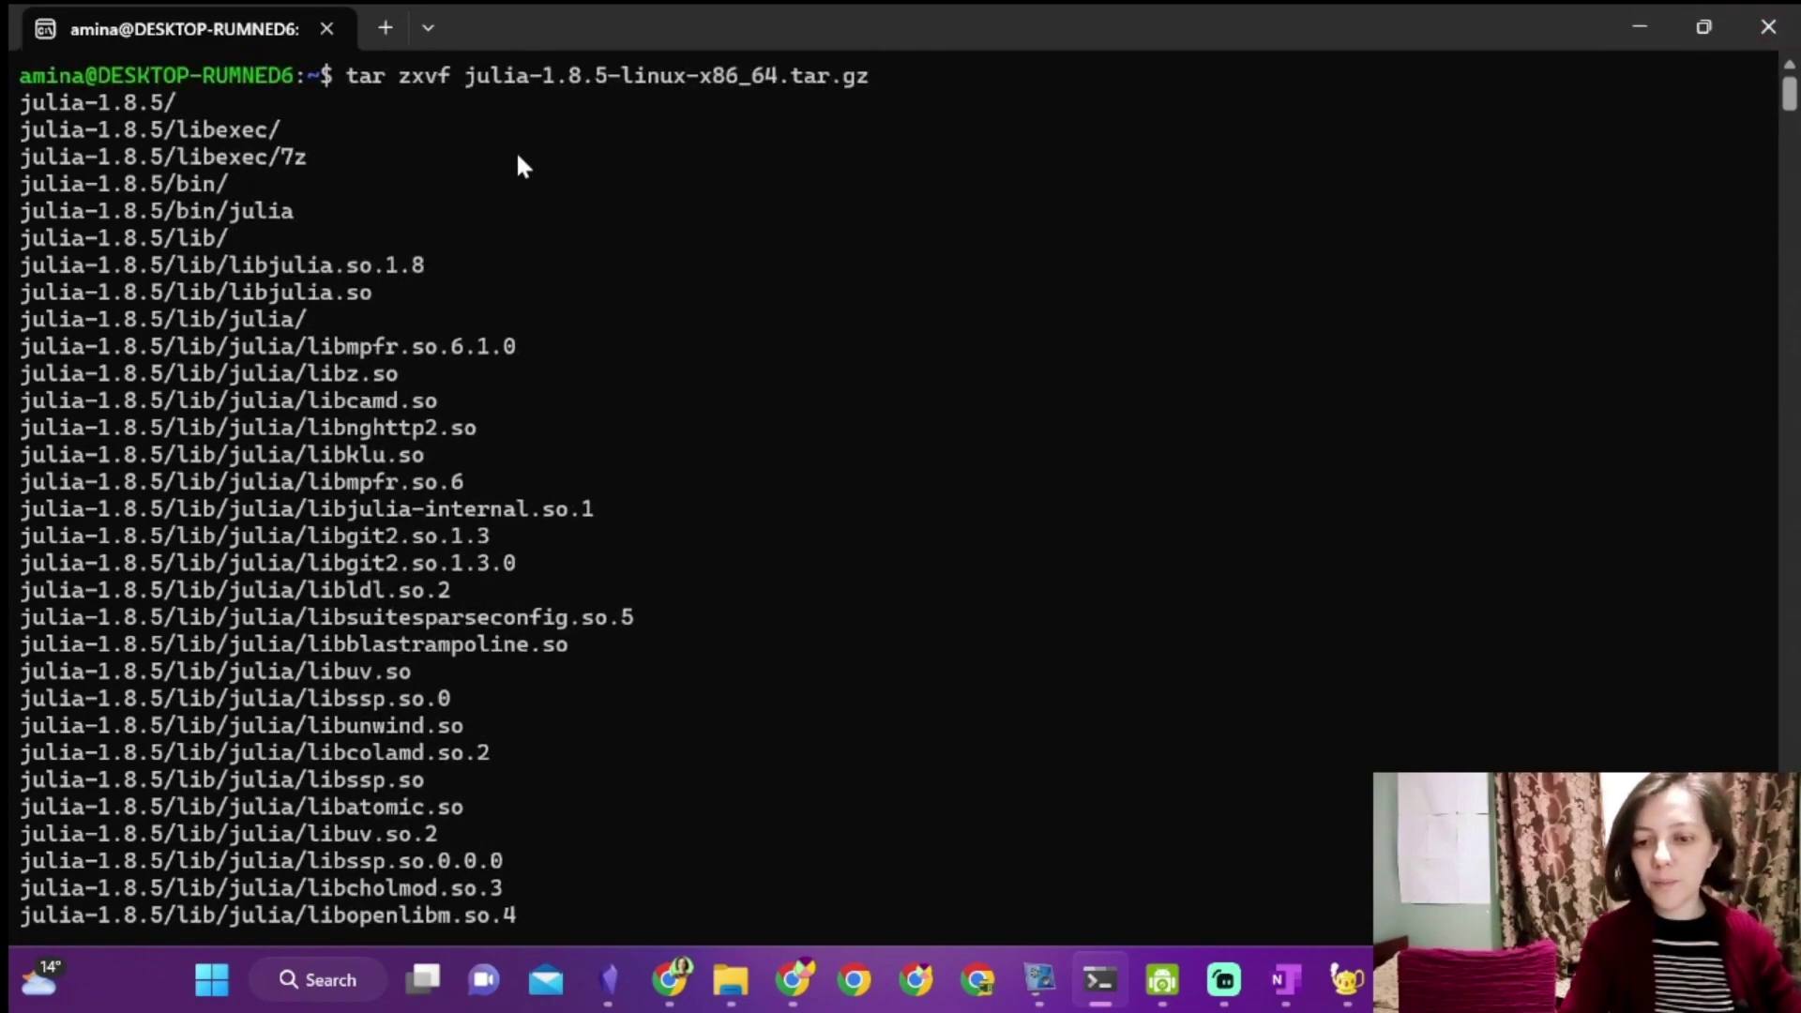
drag(288, 179, 19, 185)
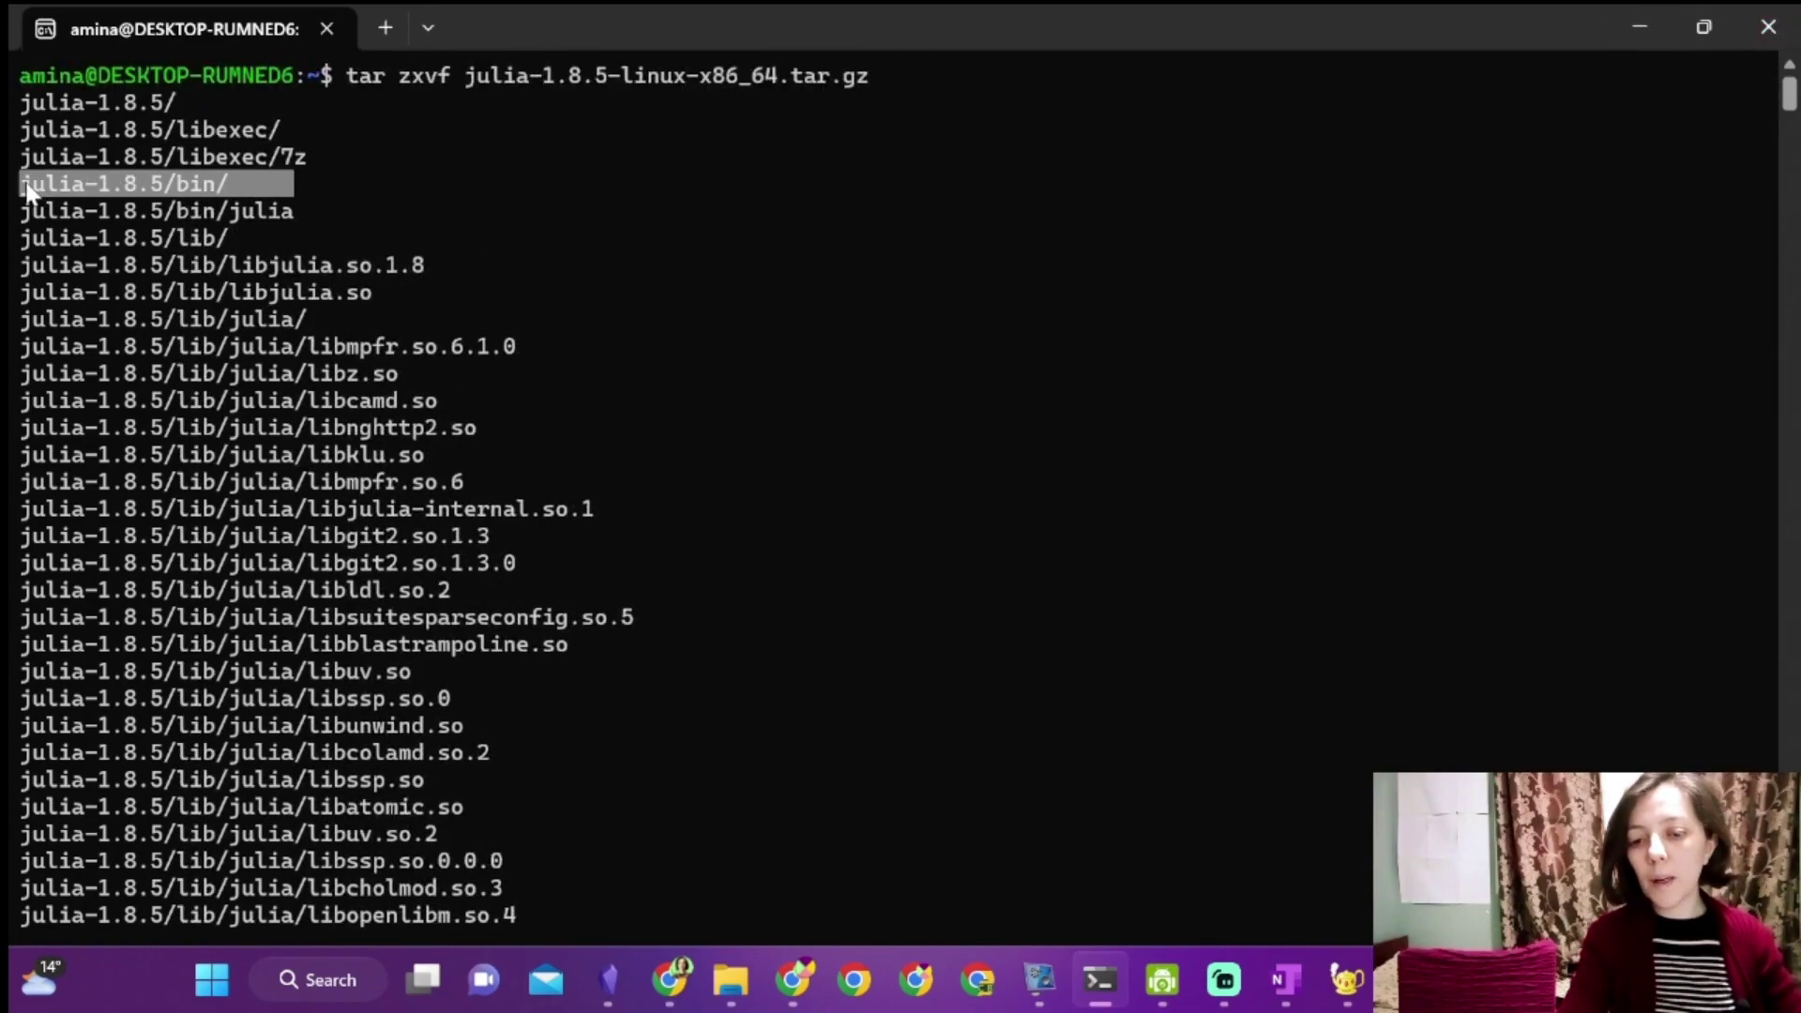
text(sudo nano ~/.bashrc)
Append the julia-1.8.5/bin PATH export to ~/.bashrc in sudo nano, save it, and clear the screen.
key(Return)
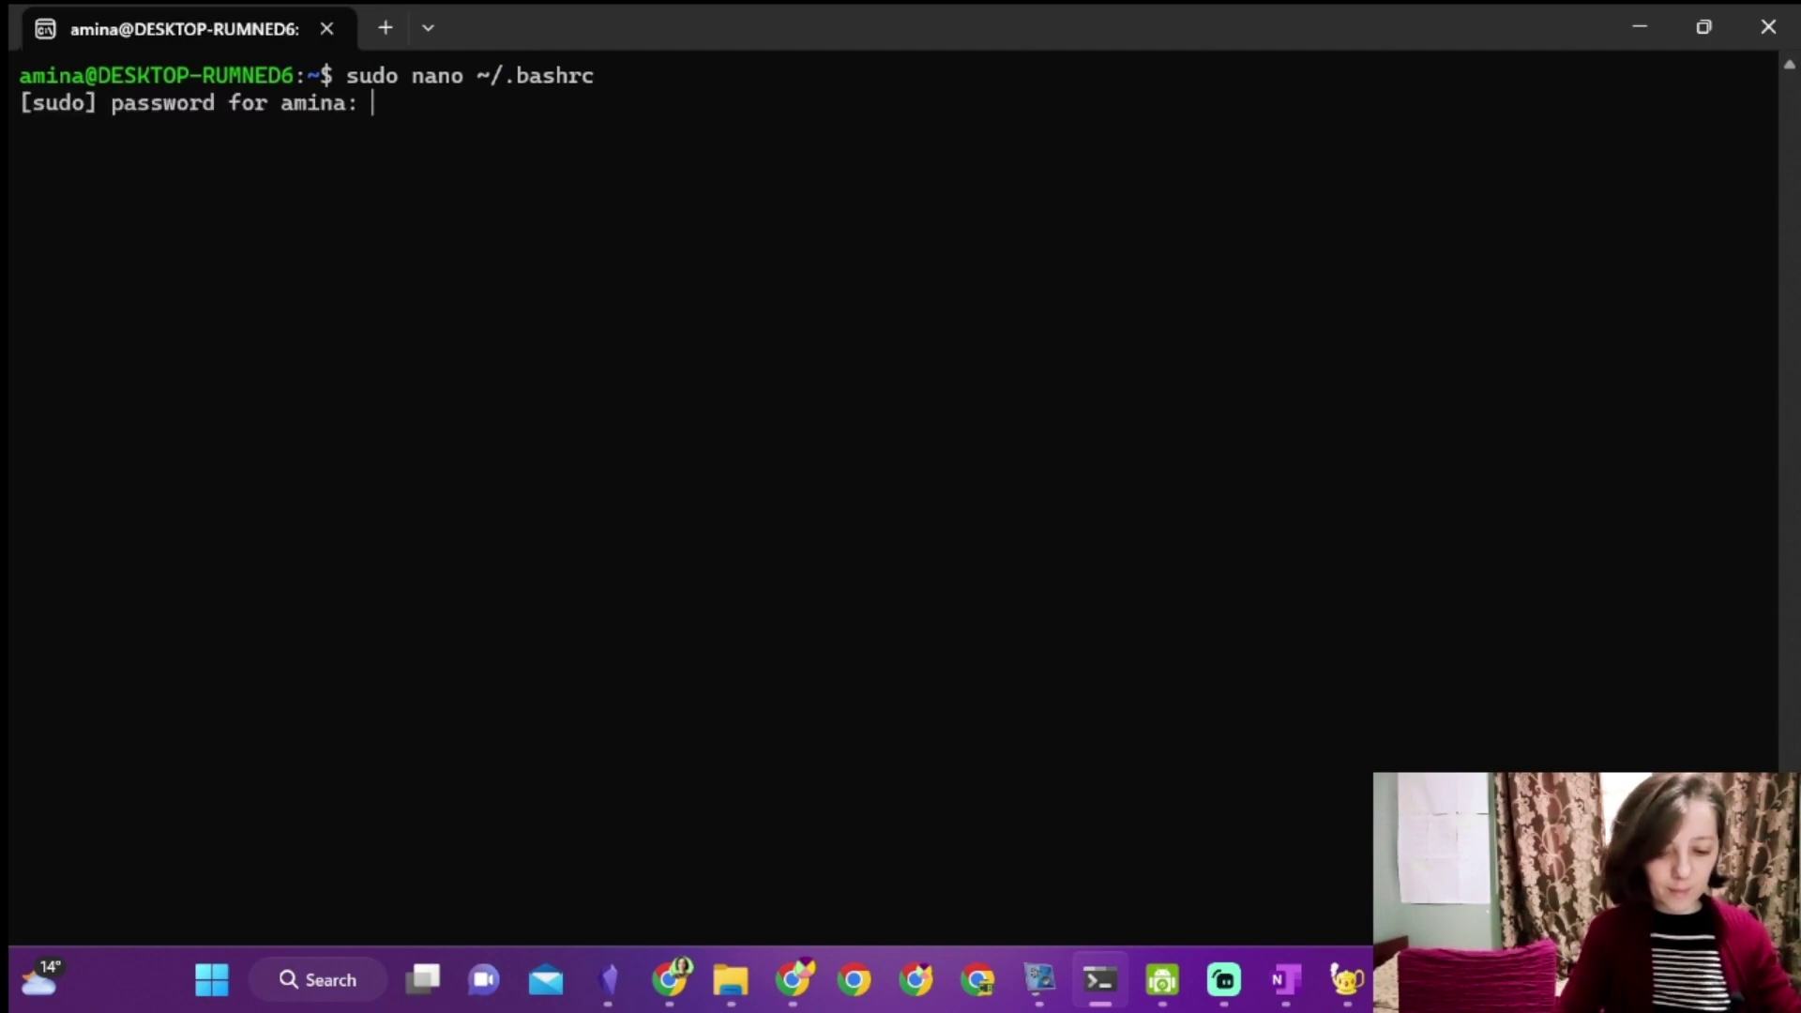
key(Return)
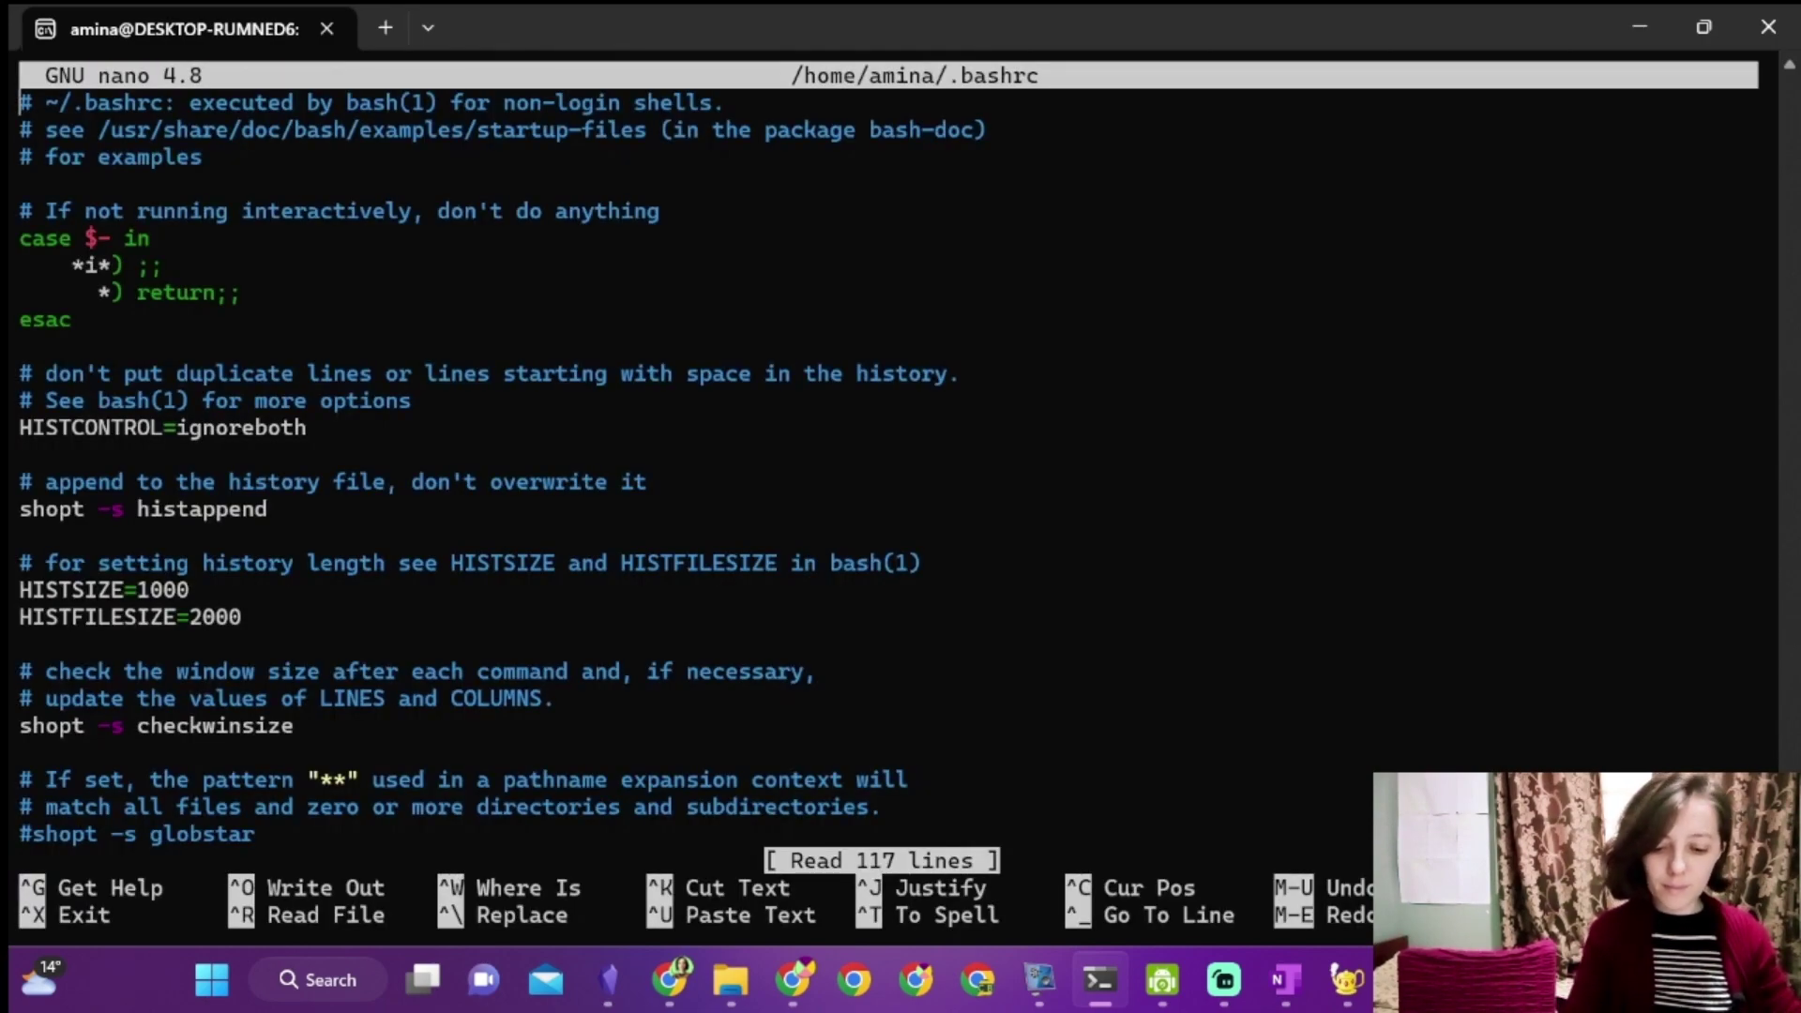
key(alt+backslash)
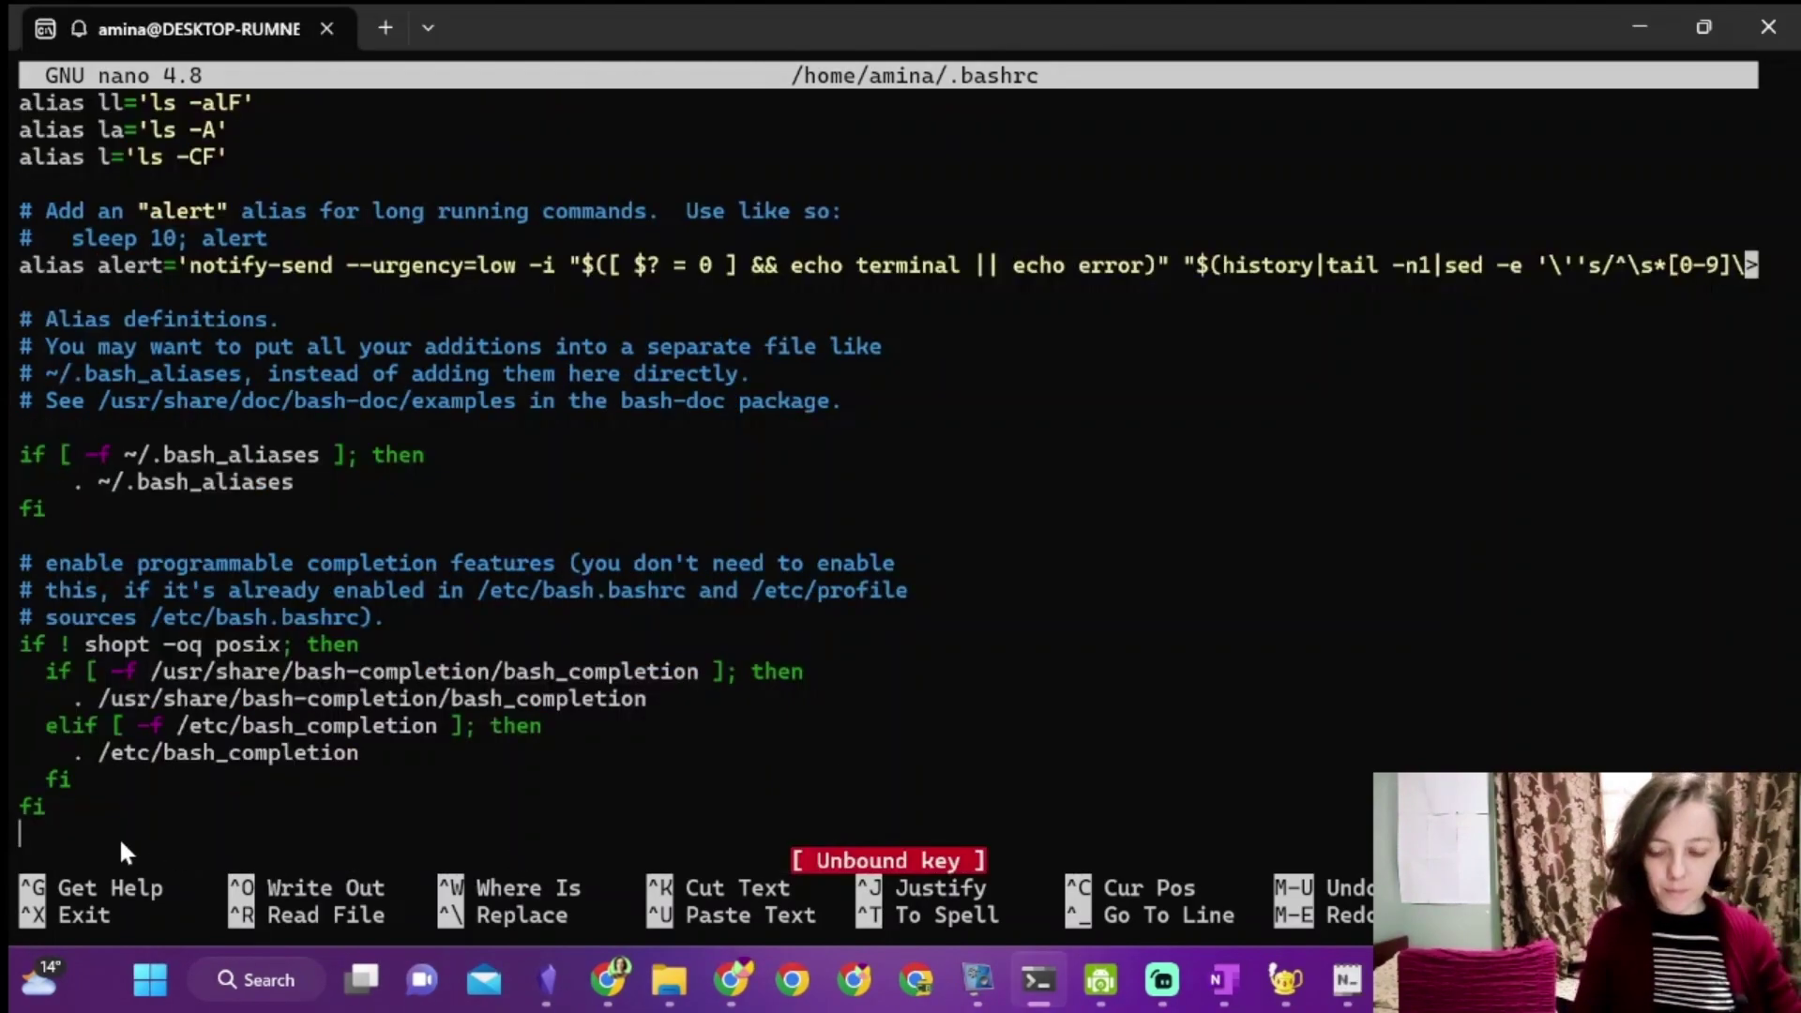
text(export PATH="$PATH:/home/amina/julia-1.8.5/bin")
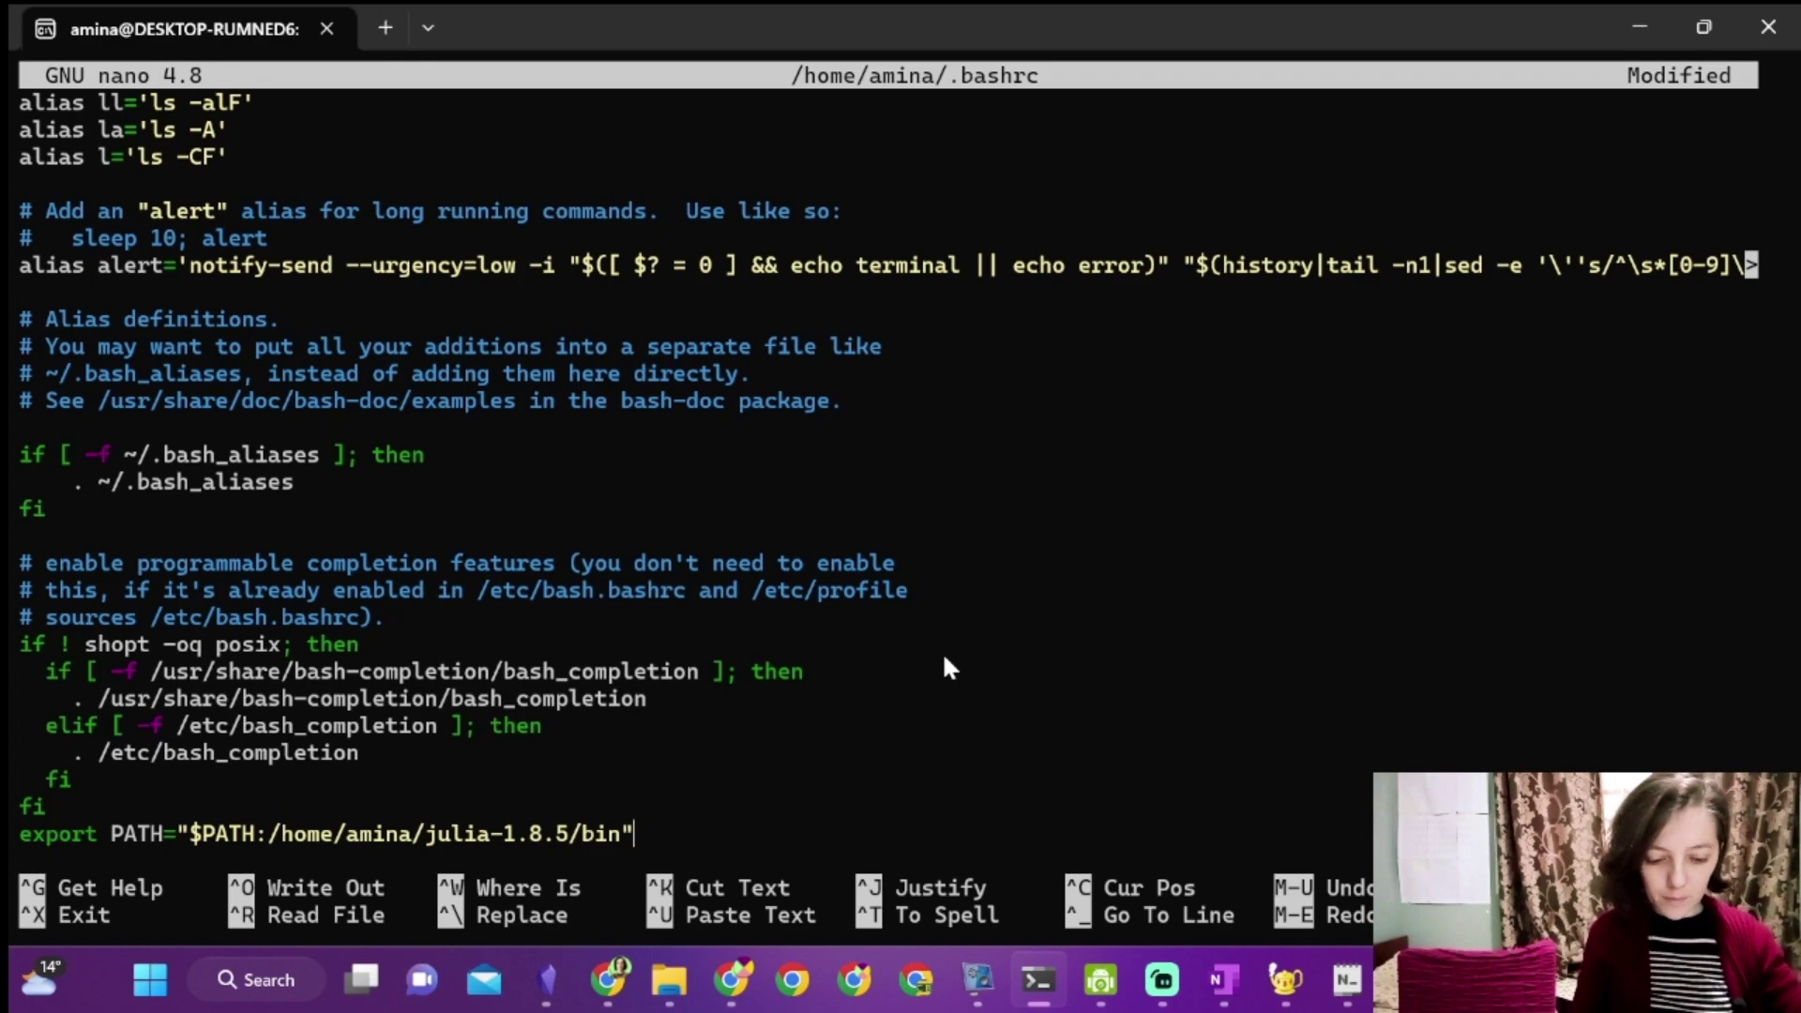
key(ctrl+o)
key(Return)
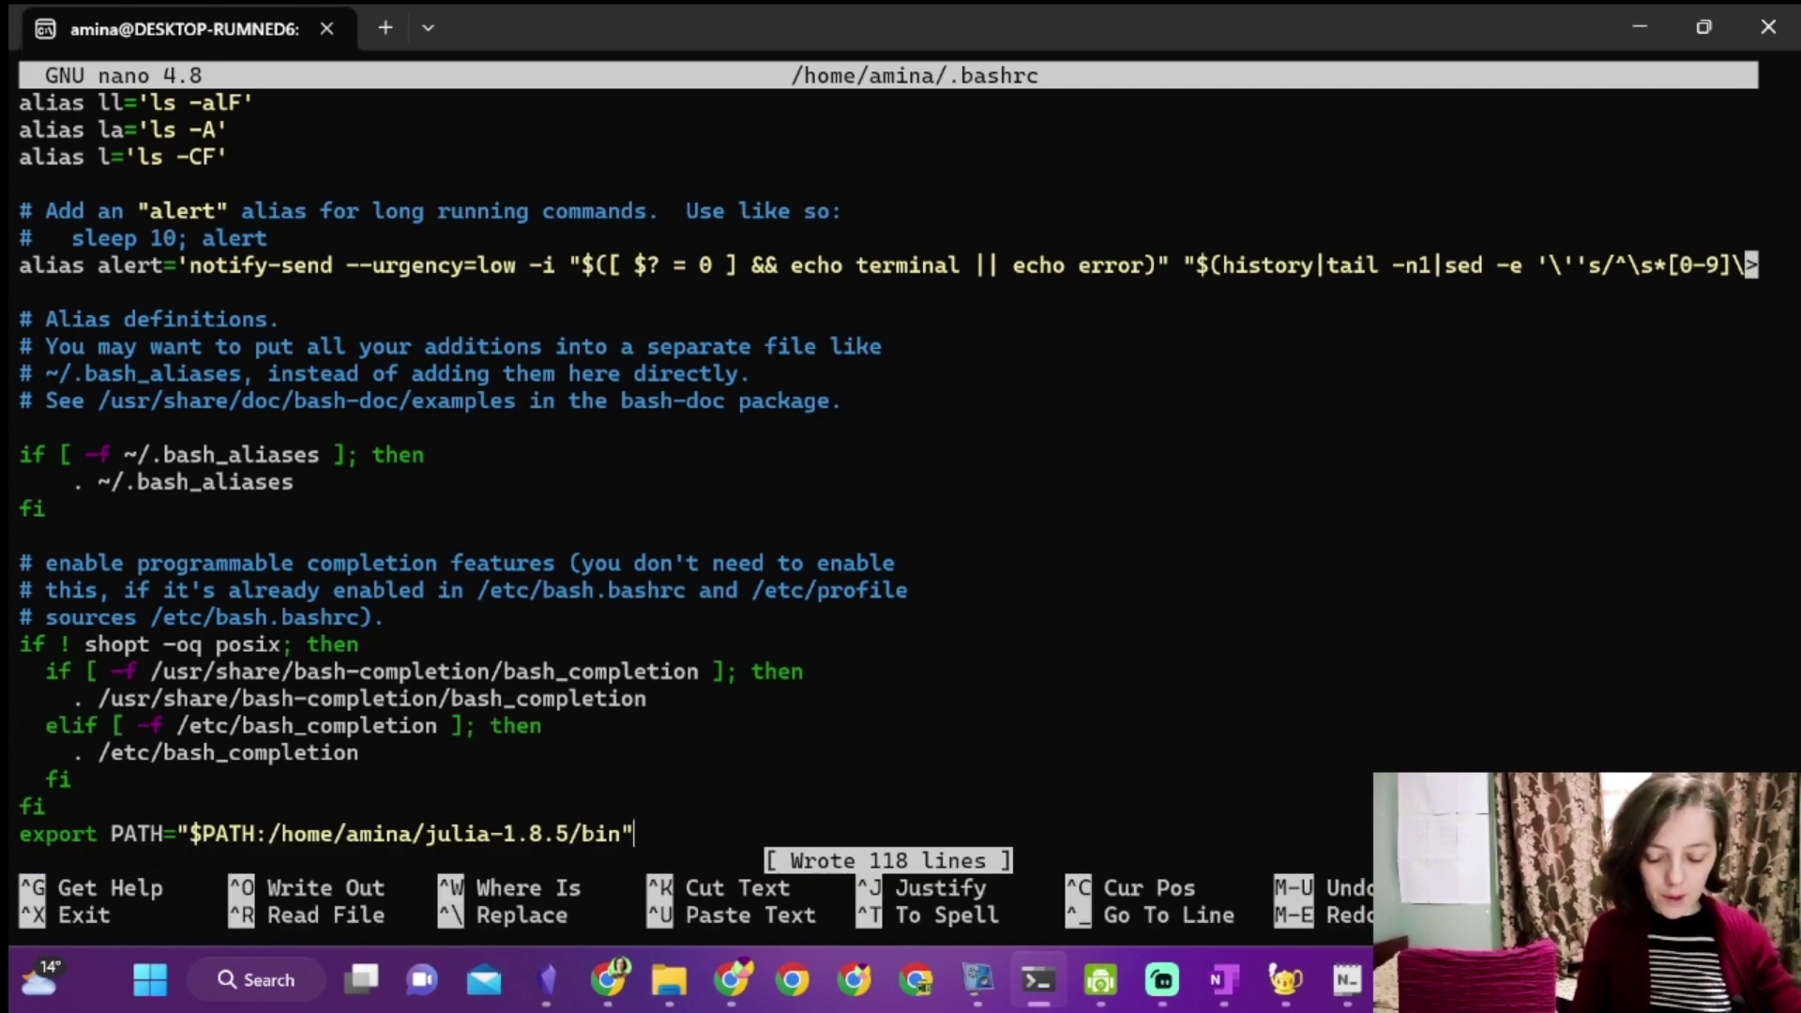
key(ctrl+x)
key(ctrl+l)
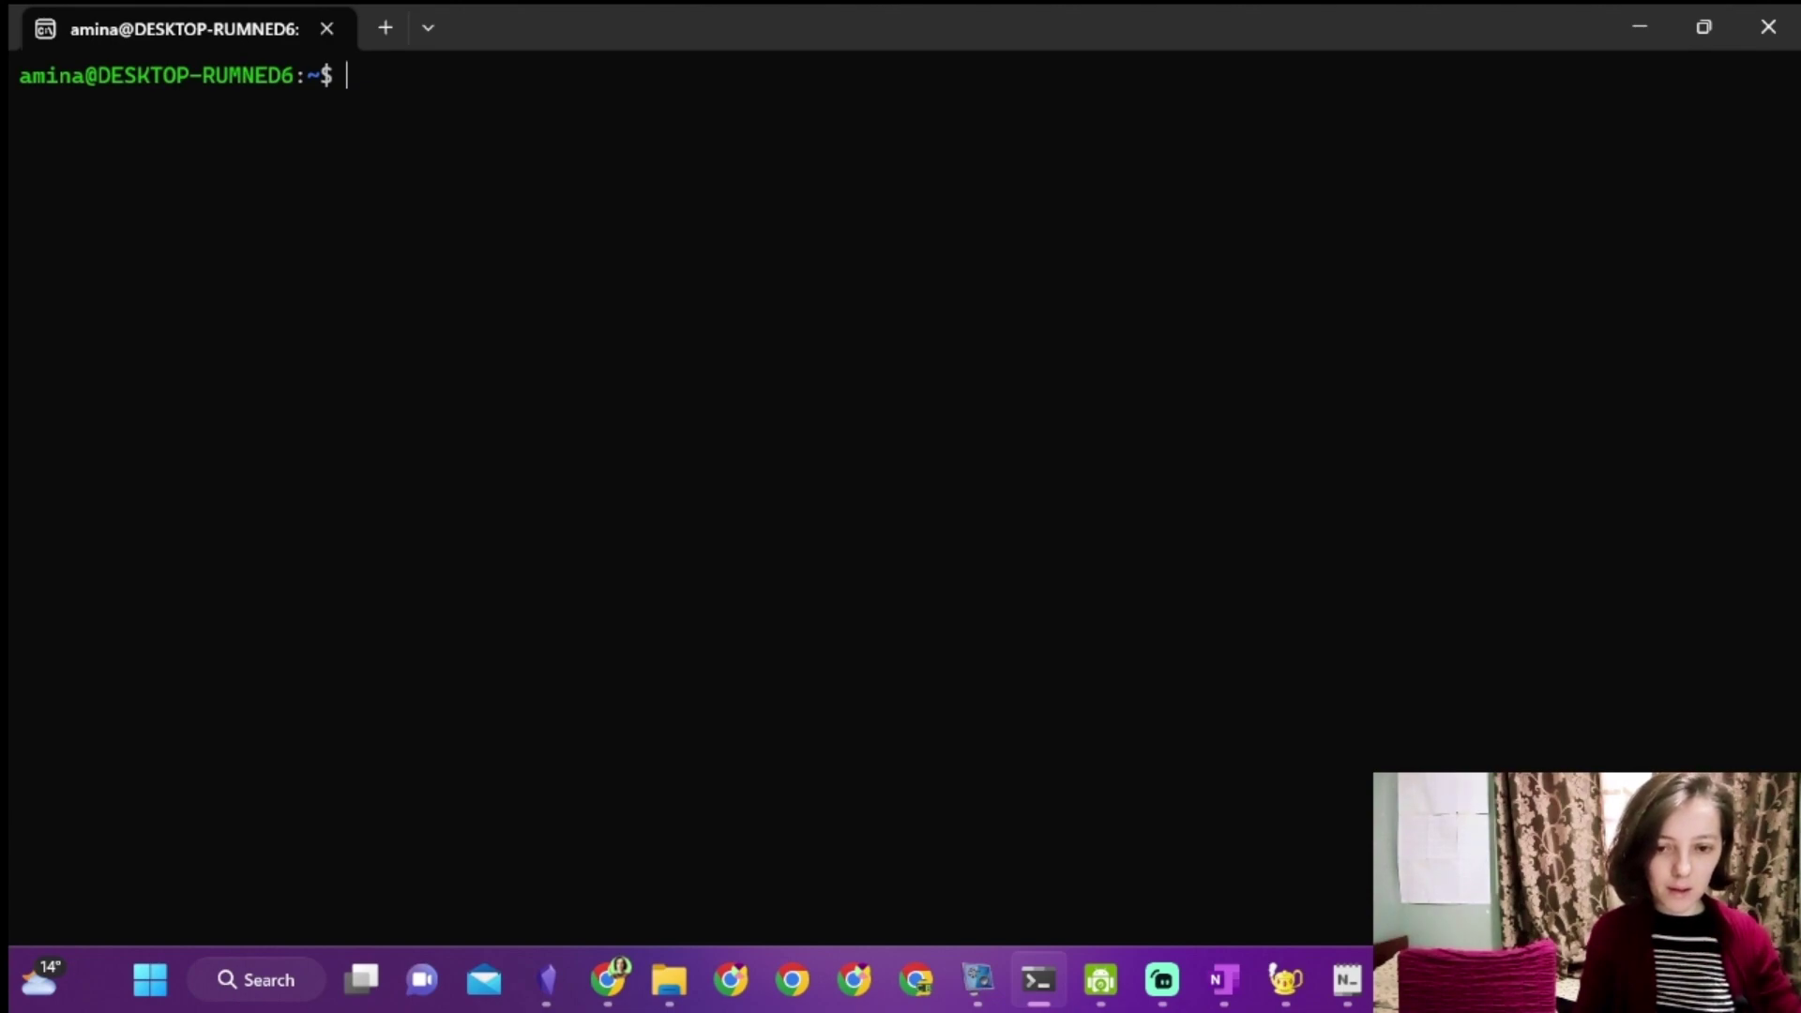
text(source ~/.bashrc)
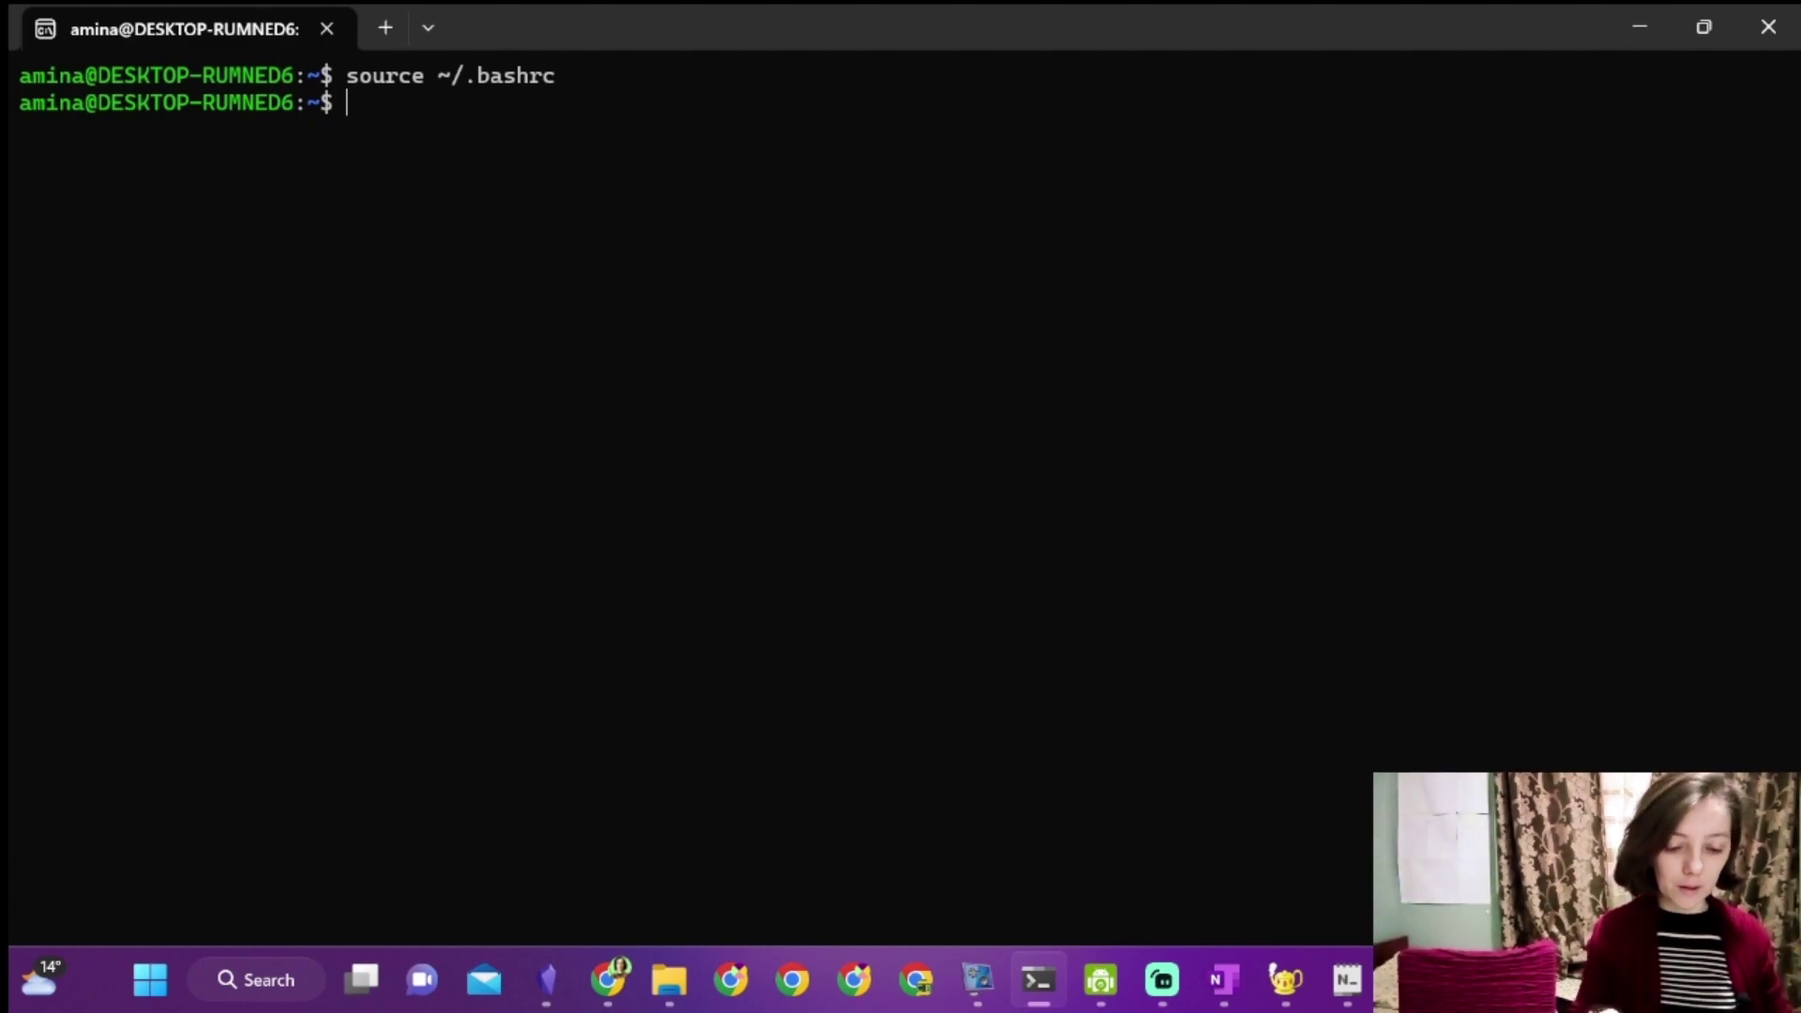
text(julia)
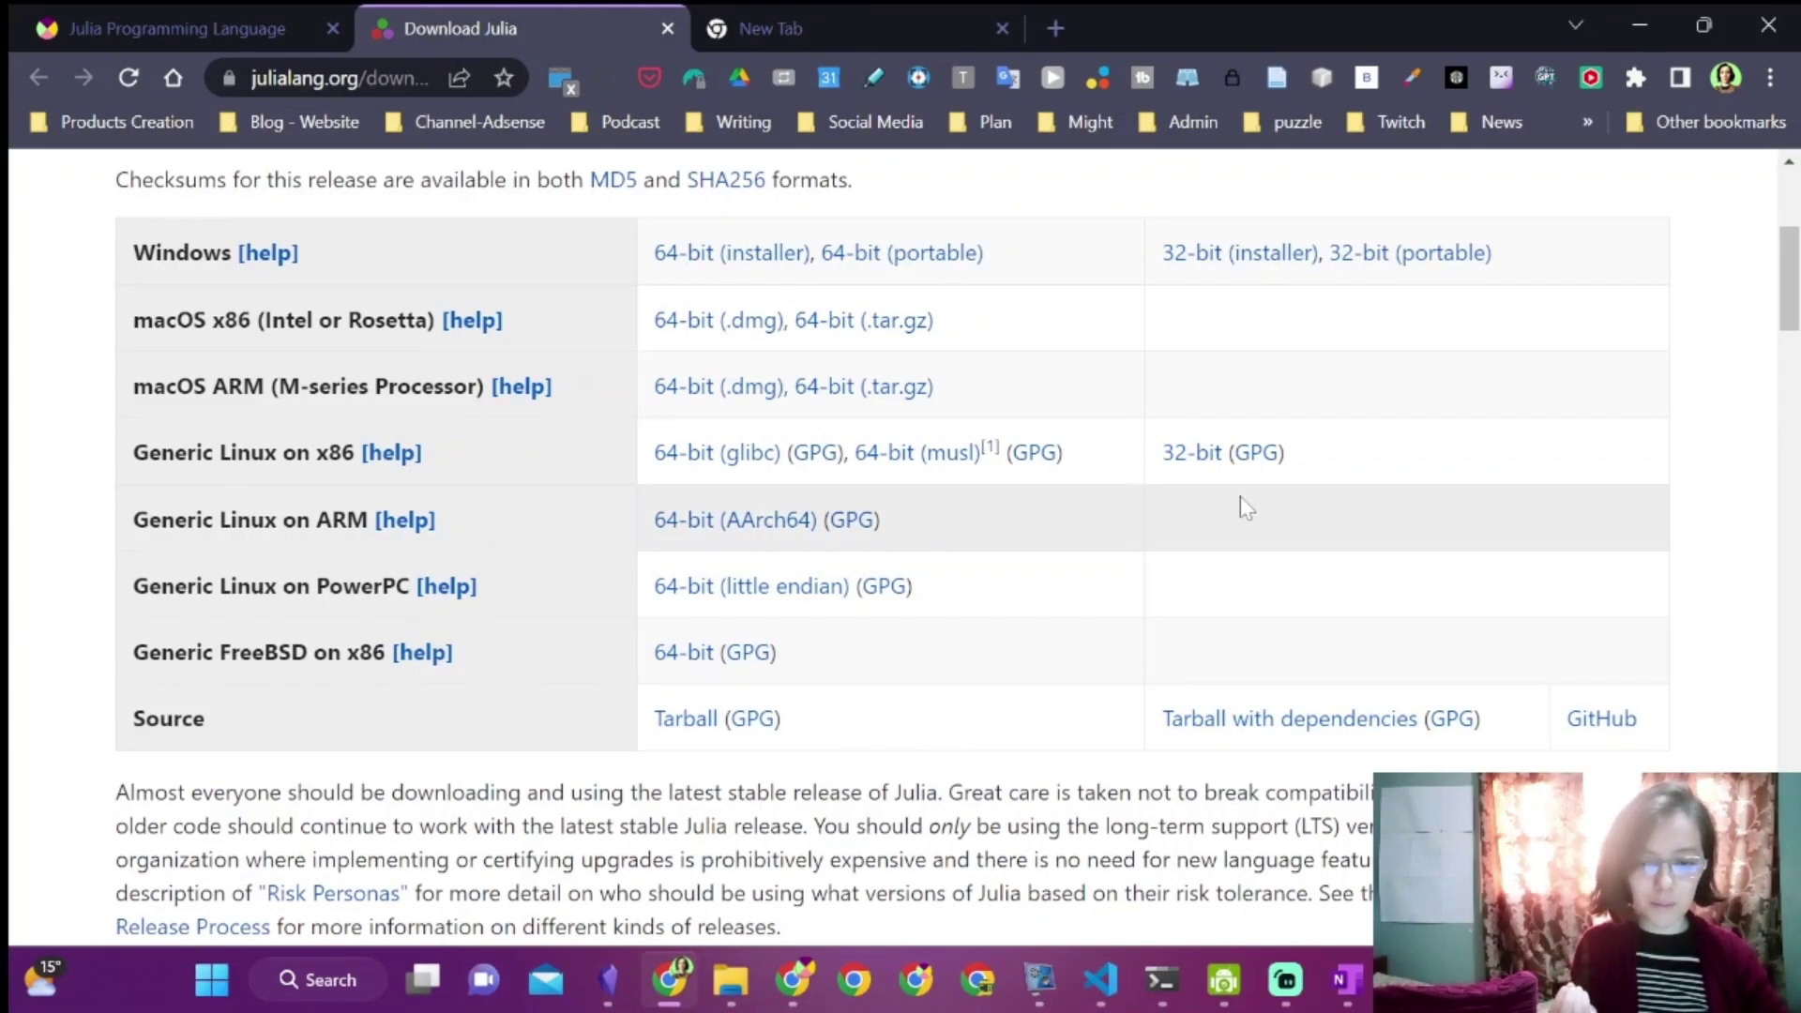
Save julia-1.8.5-win64.exe from the Windows 64-bit installer link with Save link as.
right_click(755, 257)
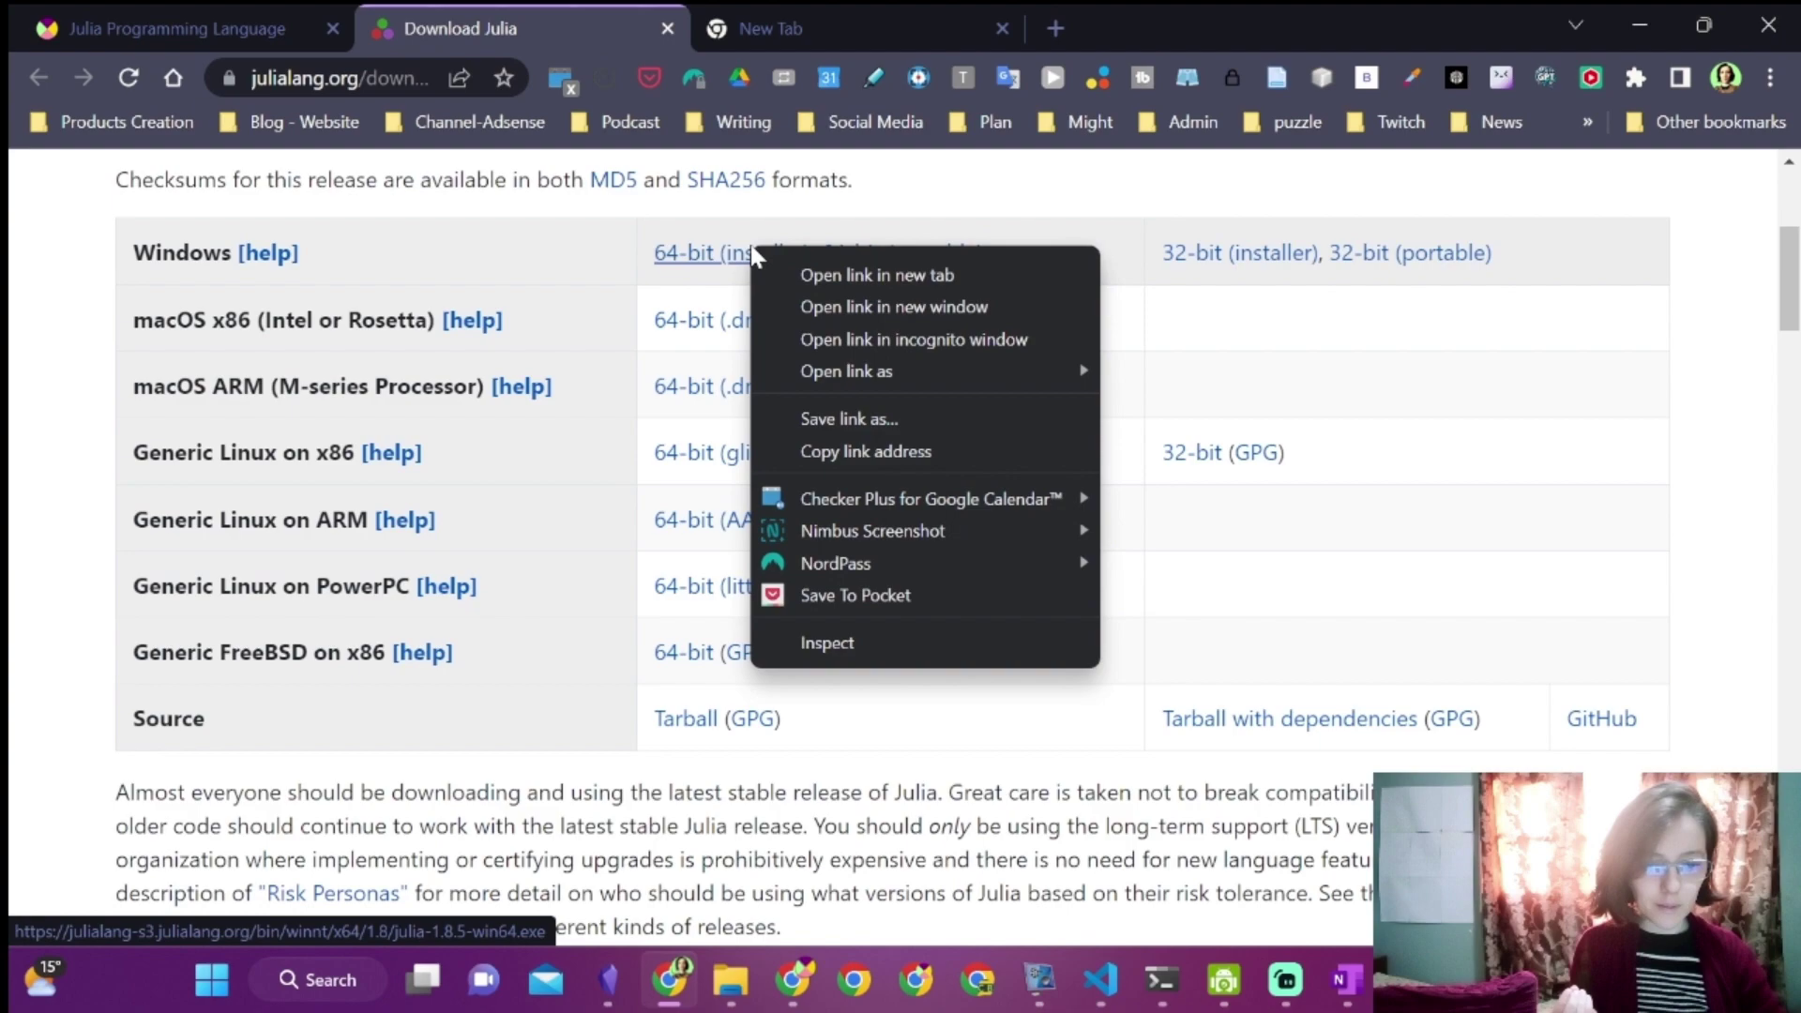
click(831, 417)
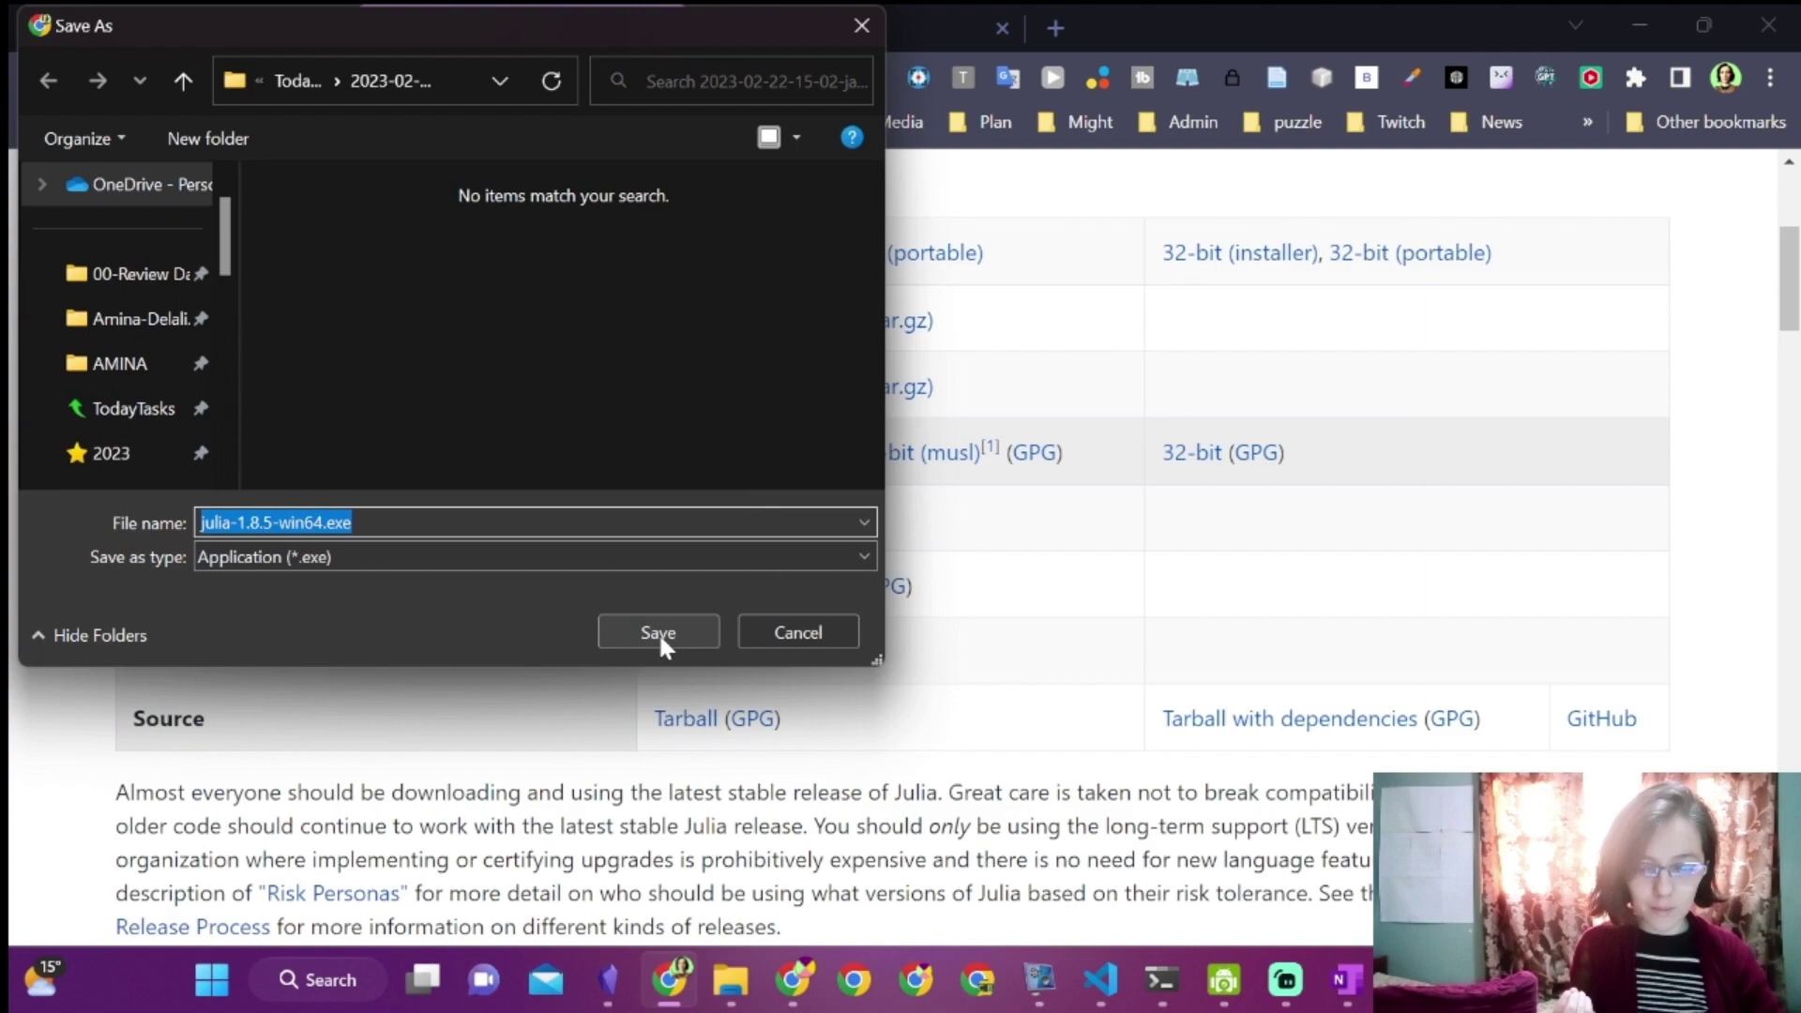
click(658, 632)
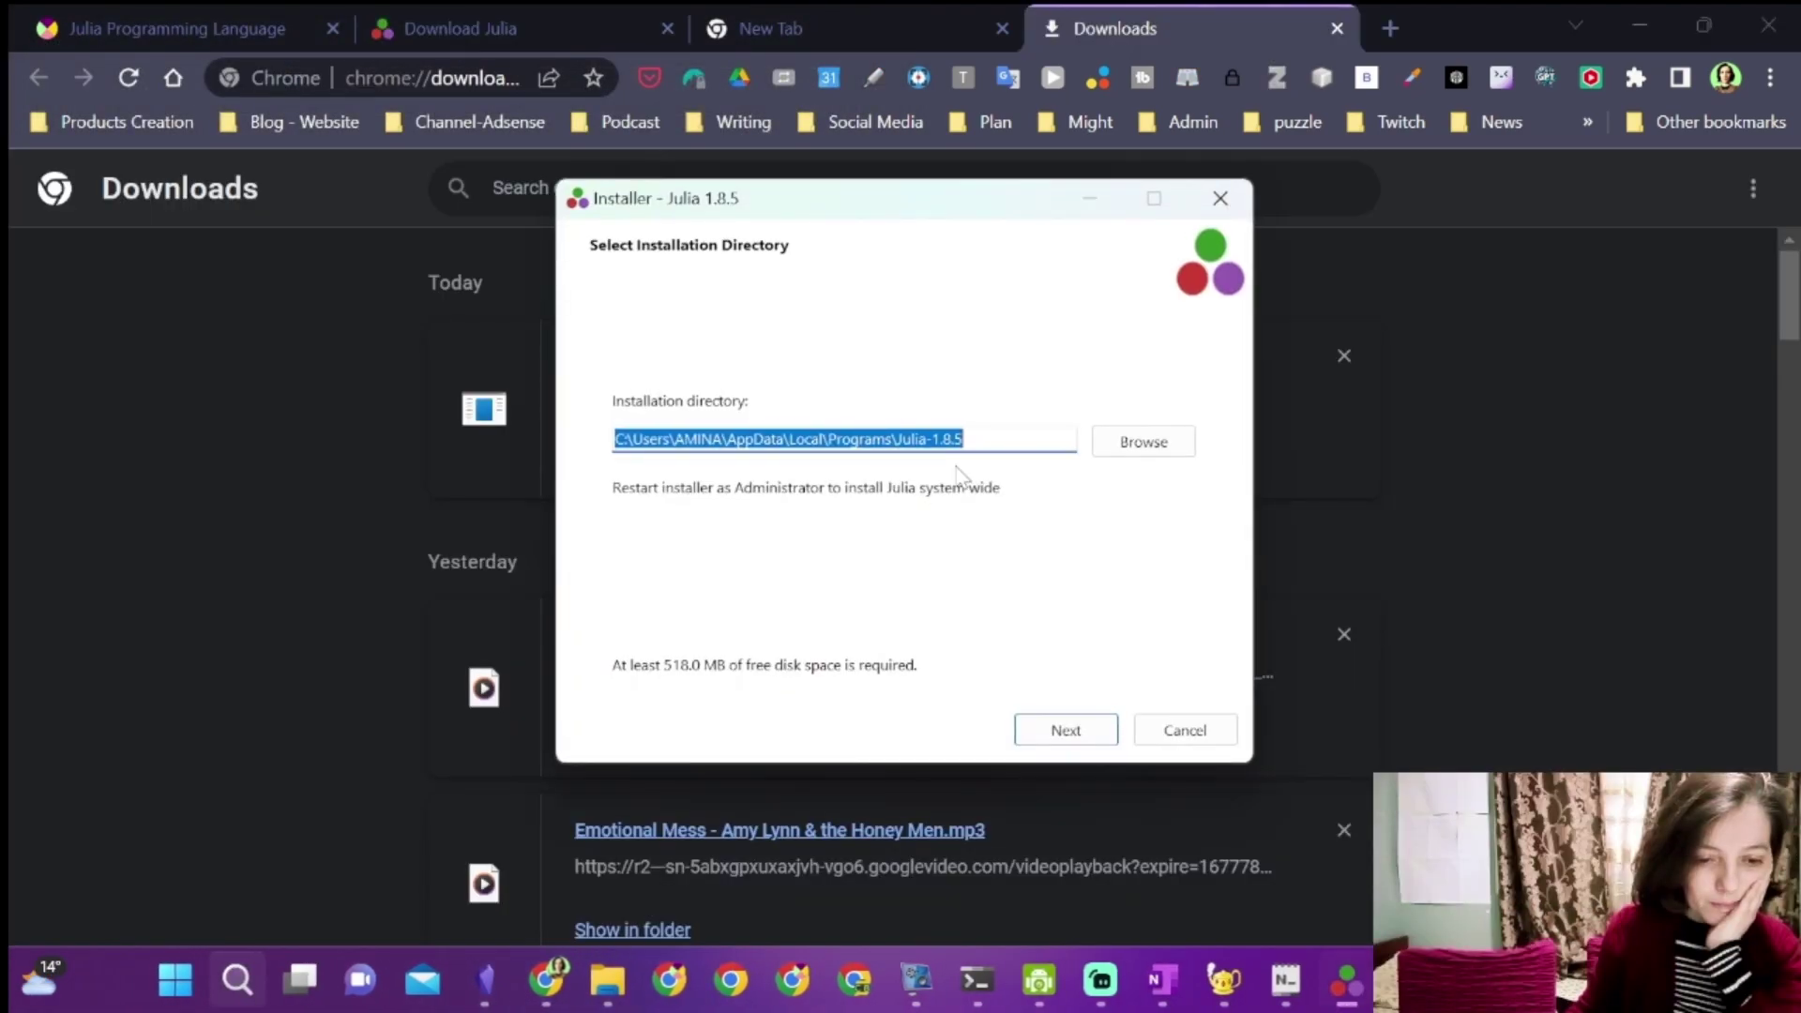
Install Julia 1.8.5 in the default directory with Add Julia to PATH ticked, then finish.
click(1065, 730)
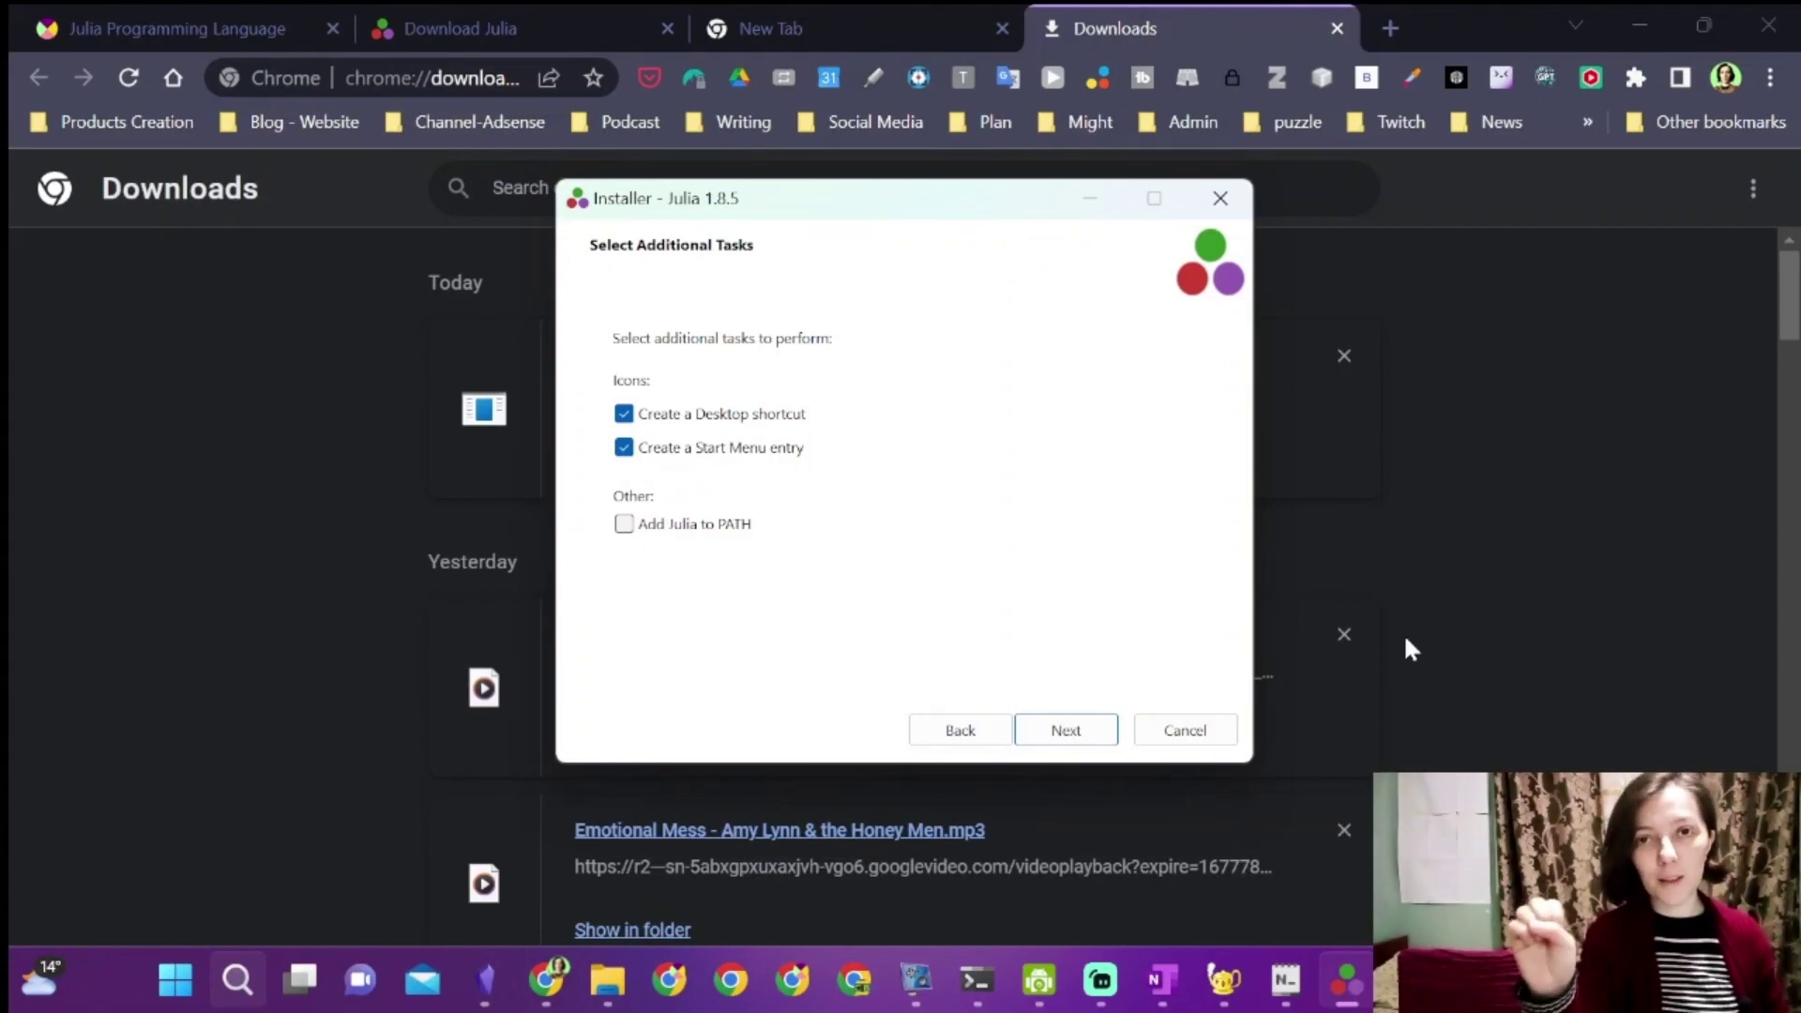
click(684, 543)
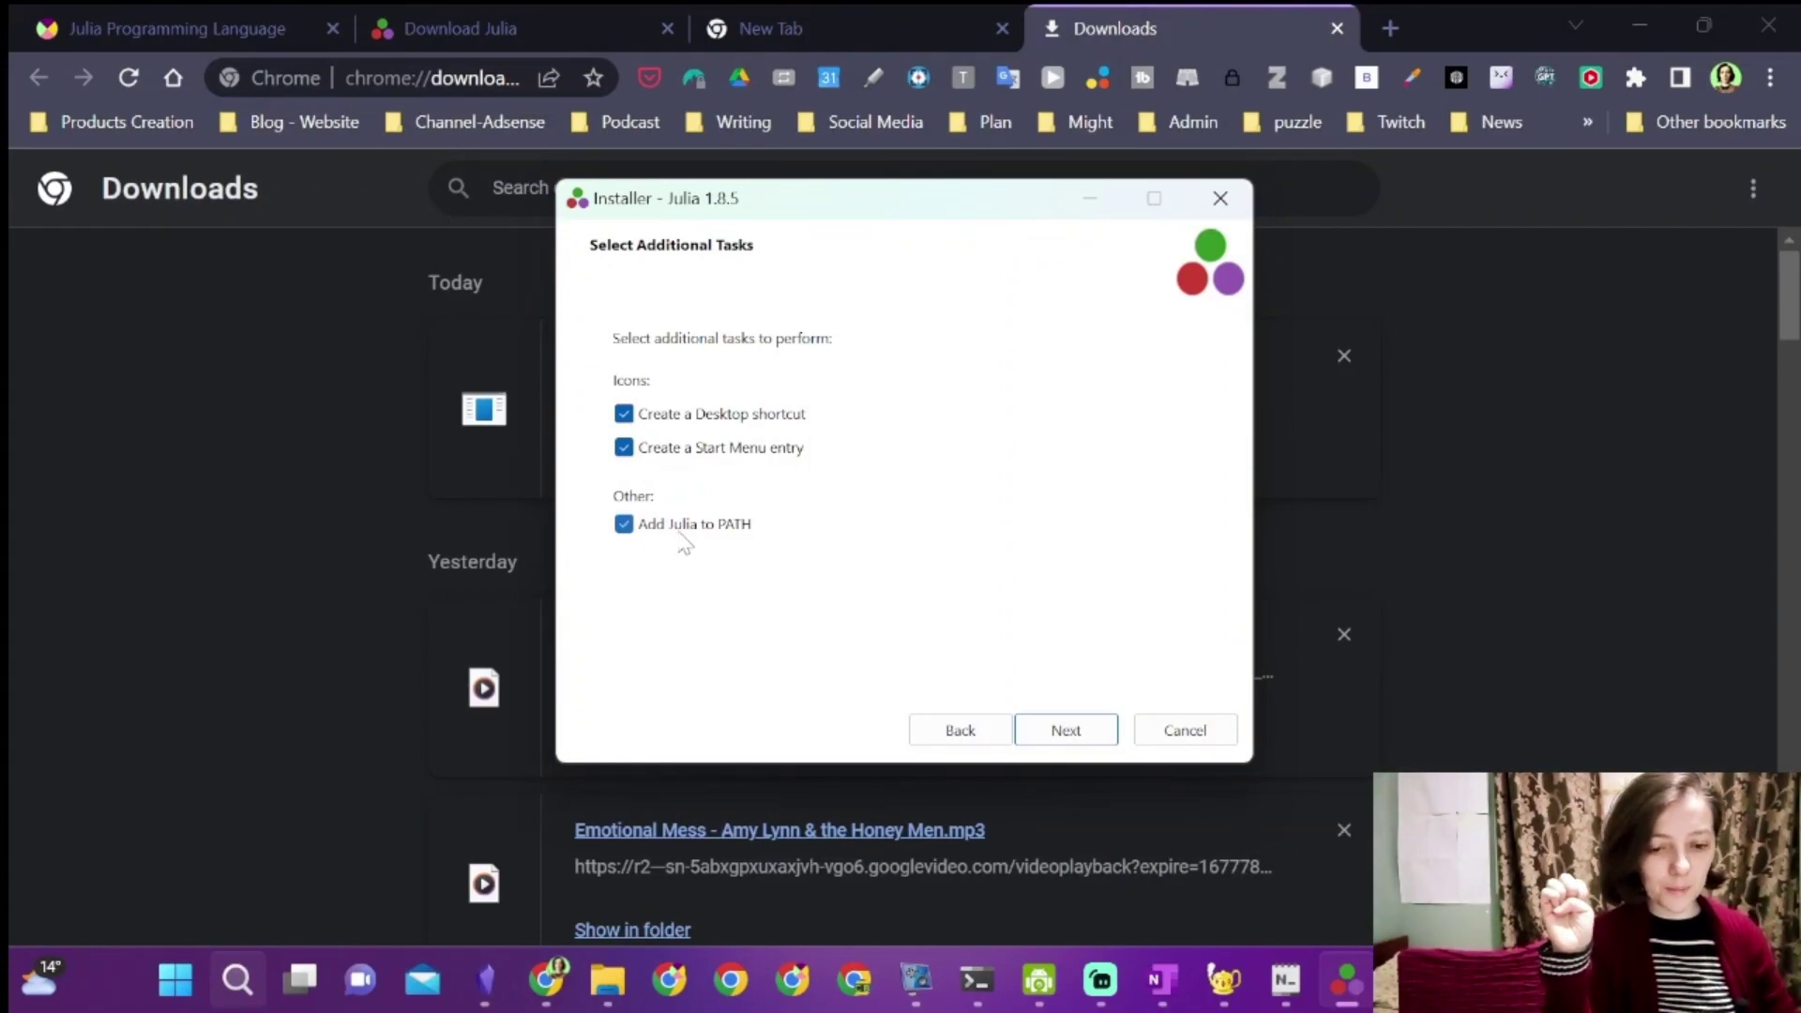
click(1064, 730)
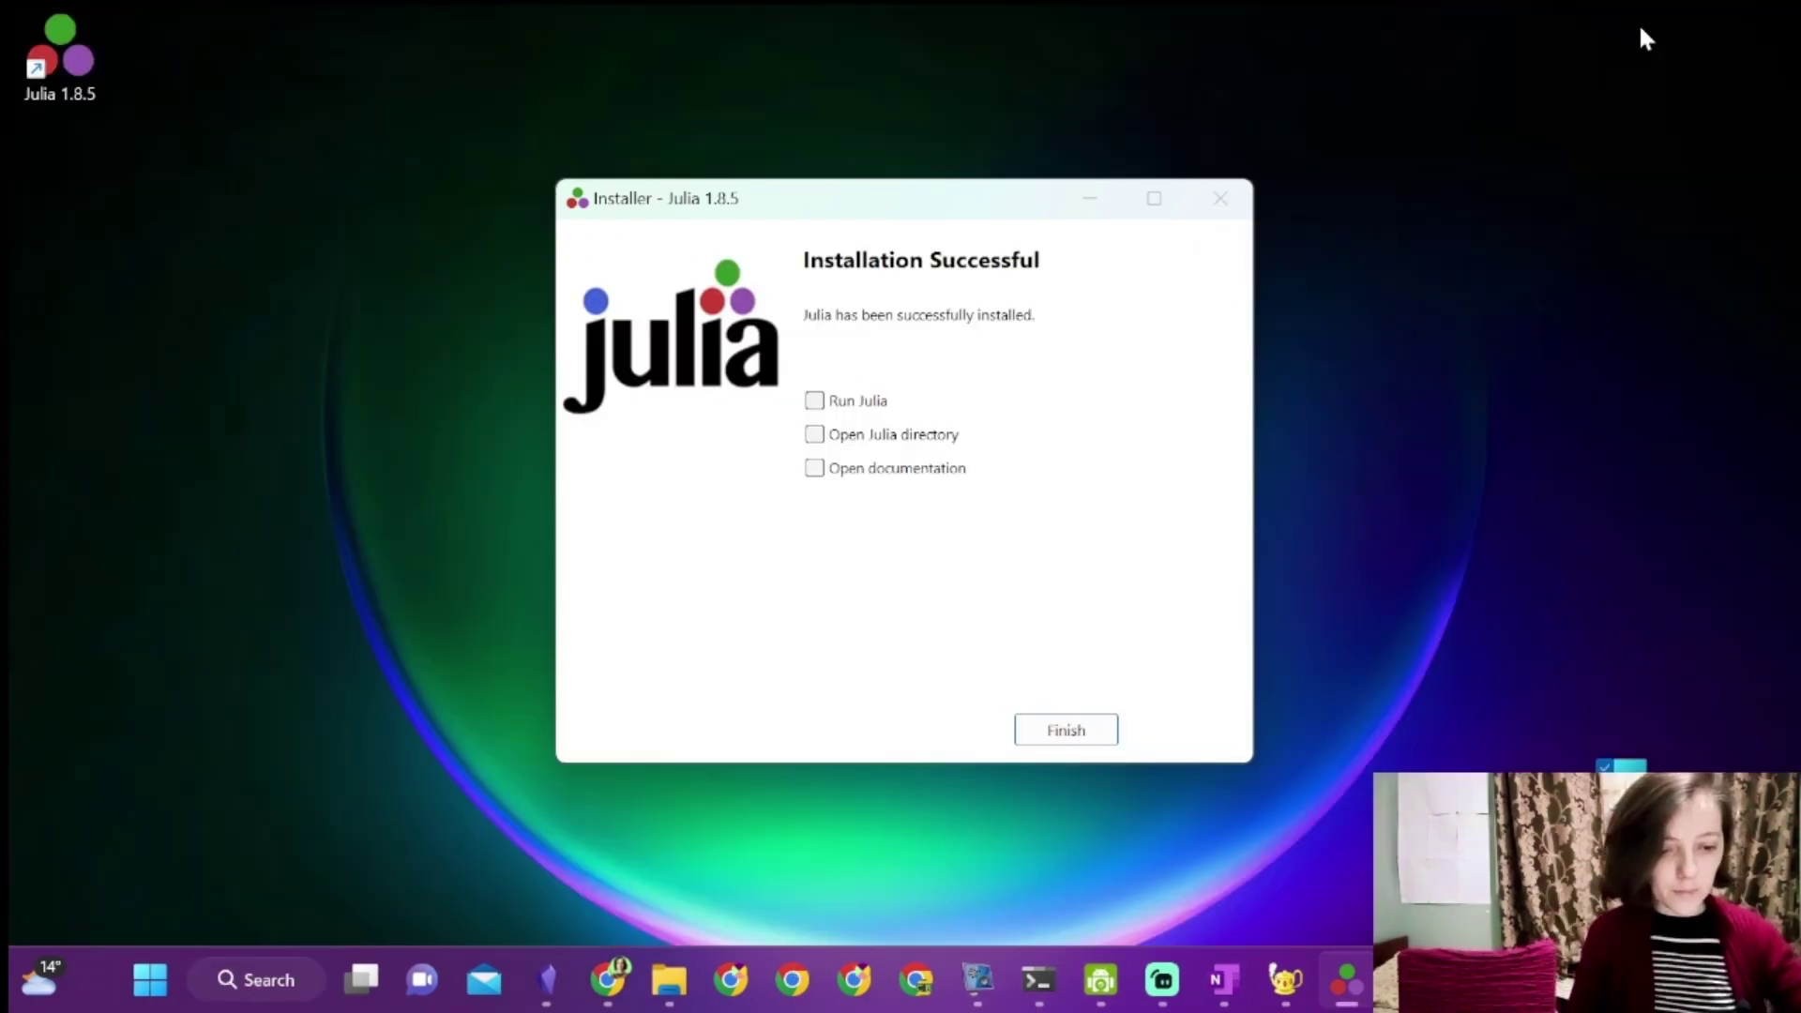
click(1064, 731)
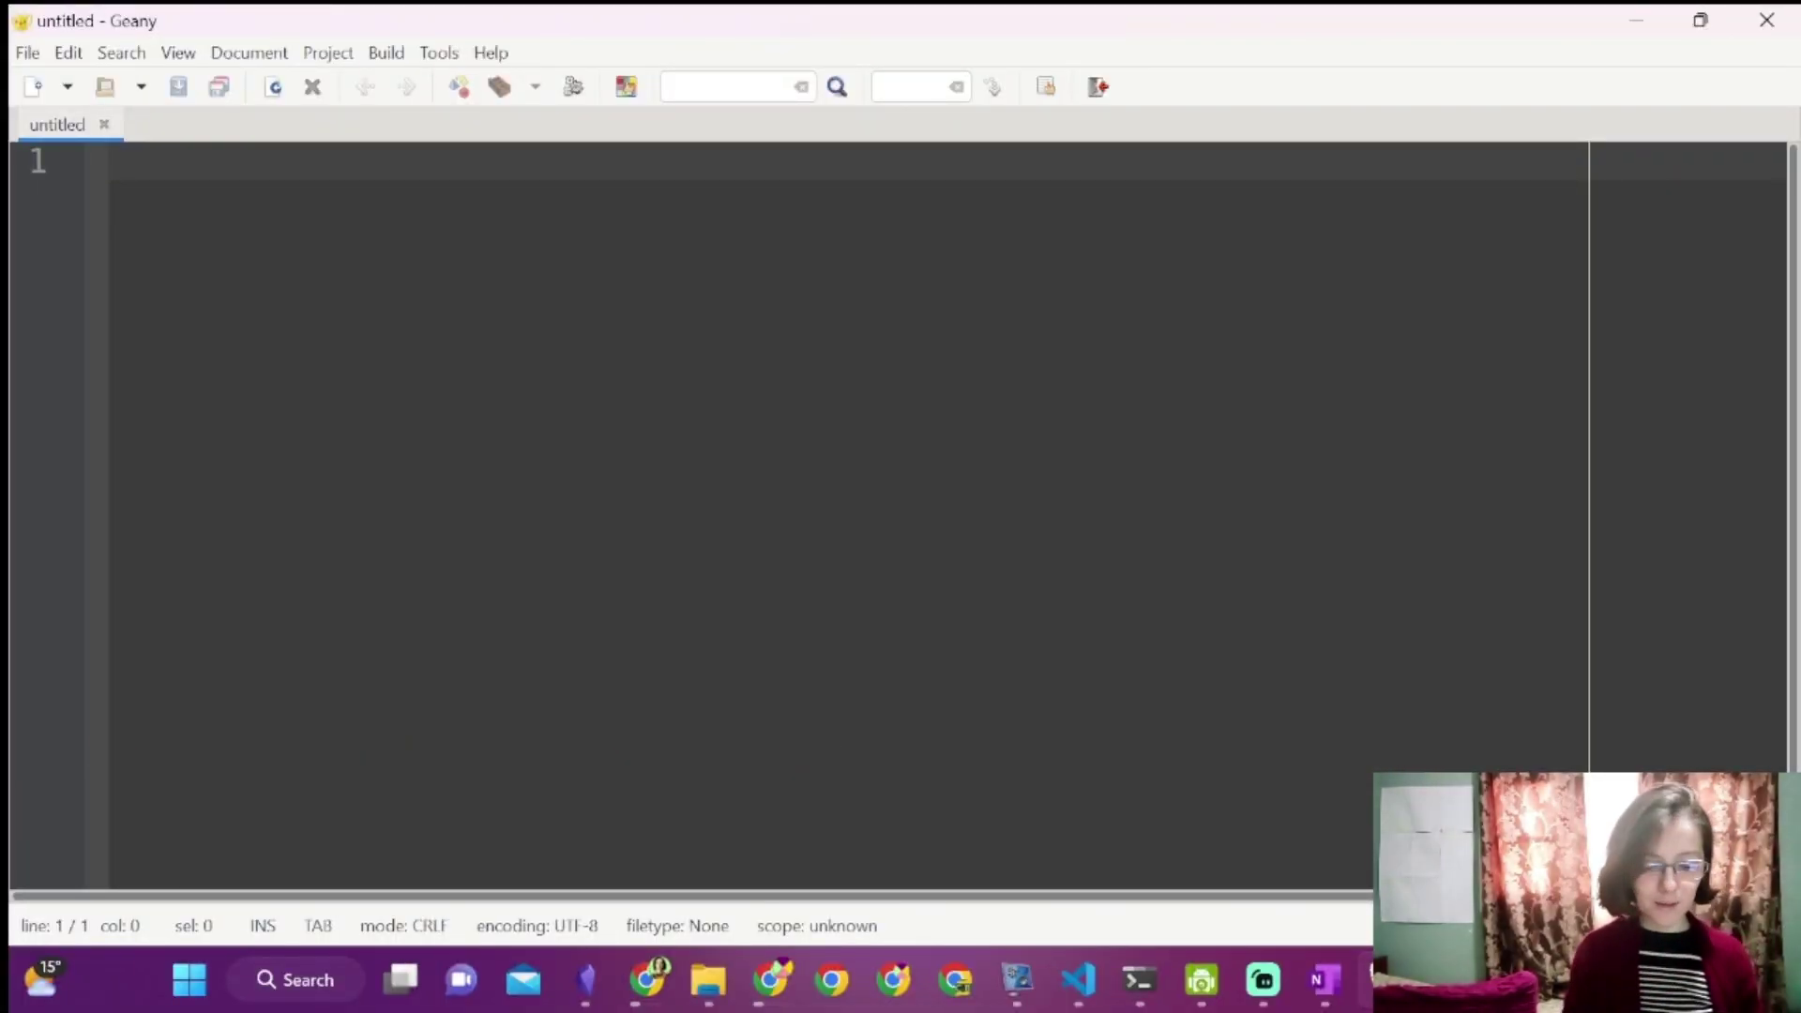
Save the new Geany file as hello.jl in the Home folder.
key(ctrl+s)
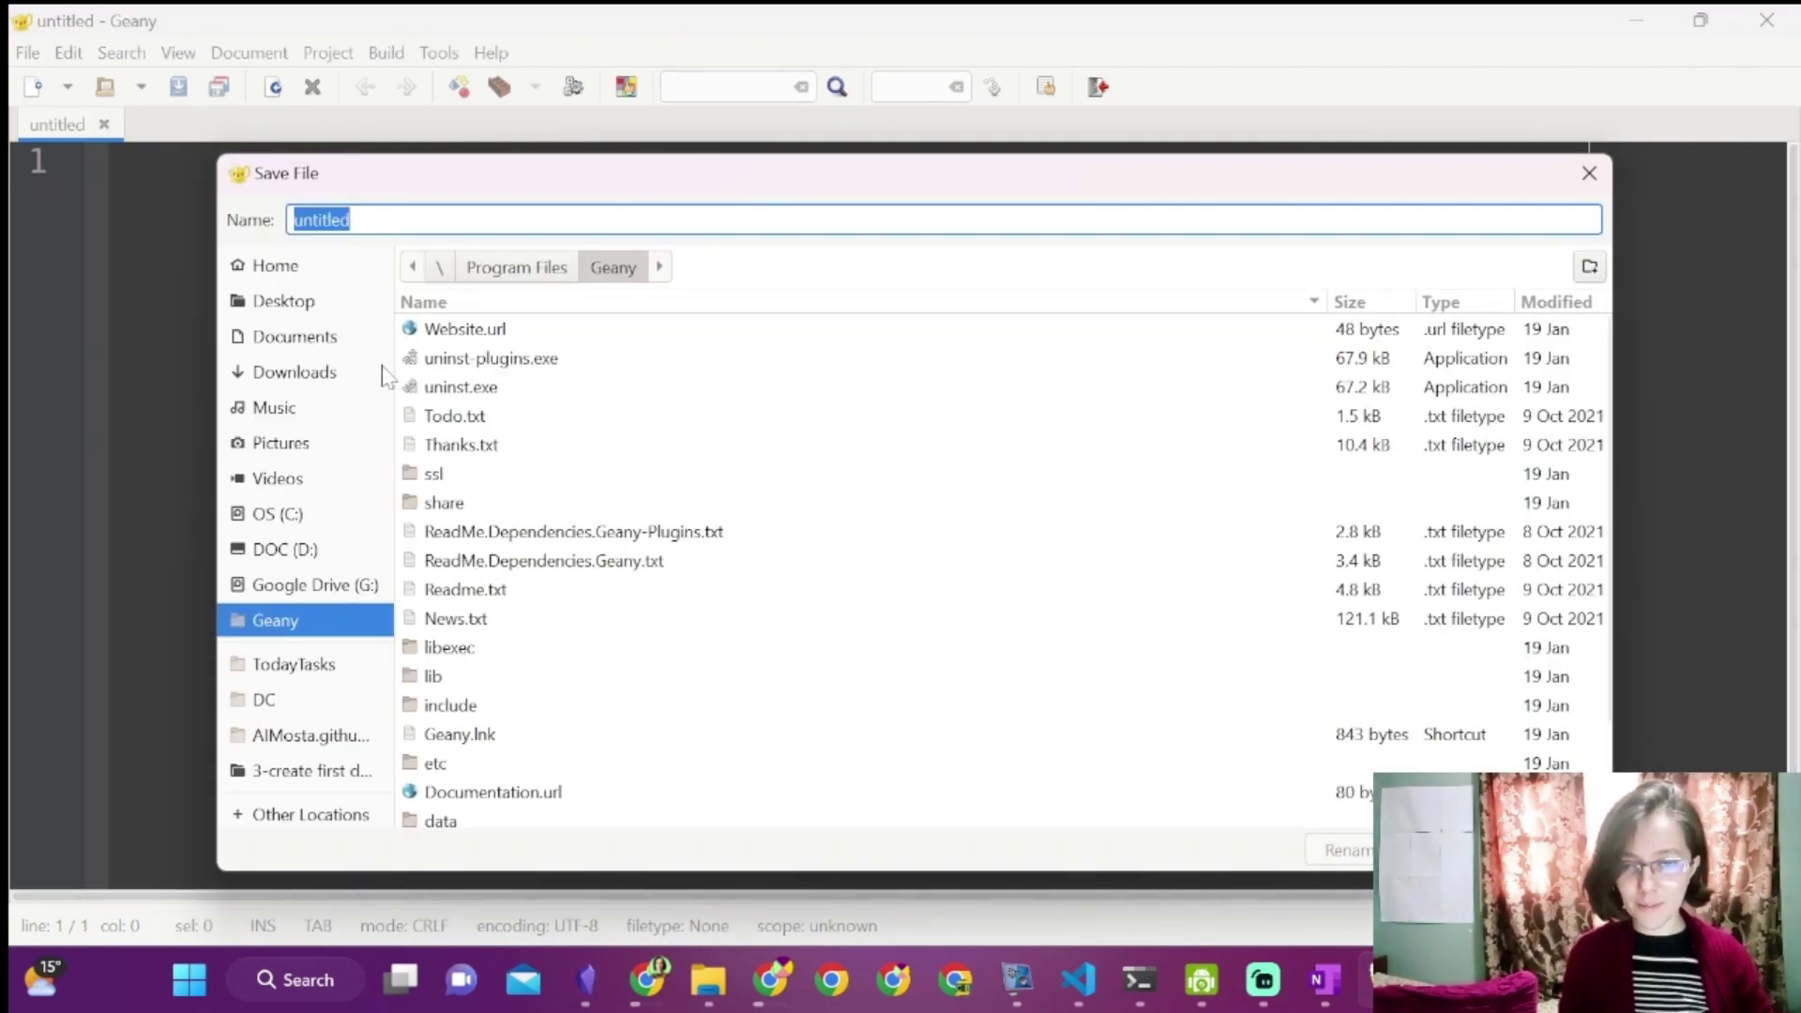
click(274, 264)
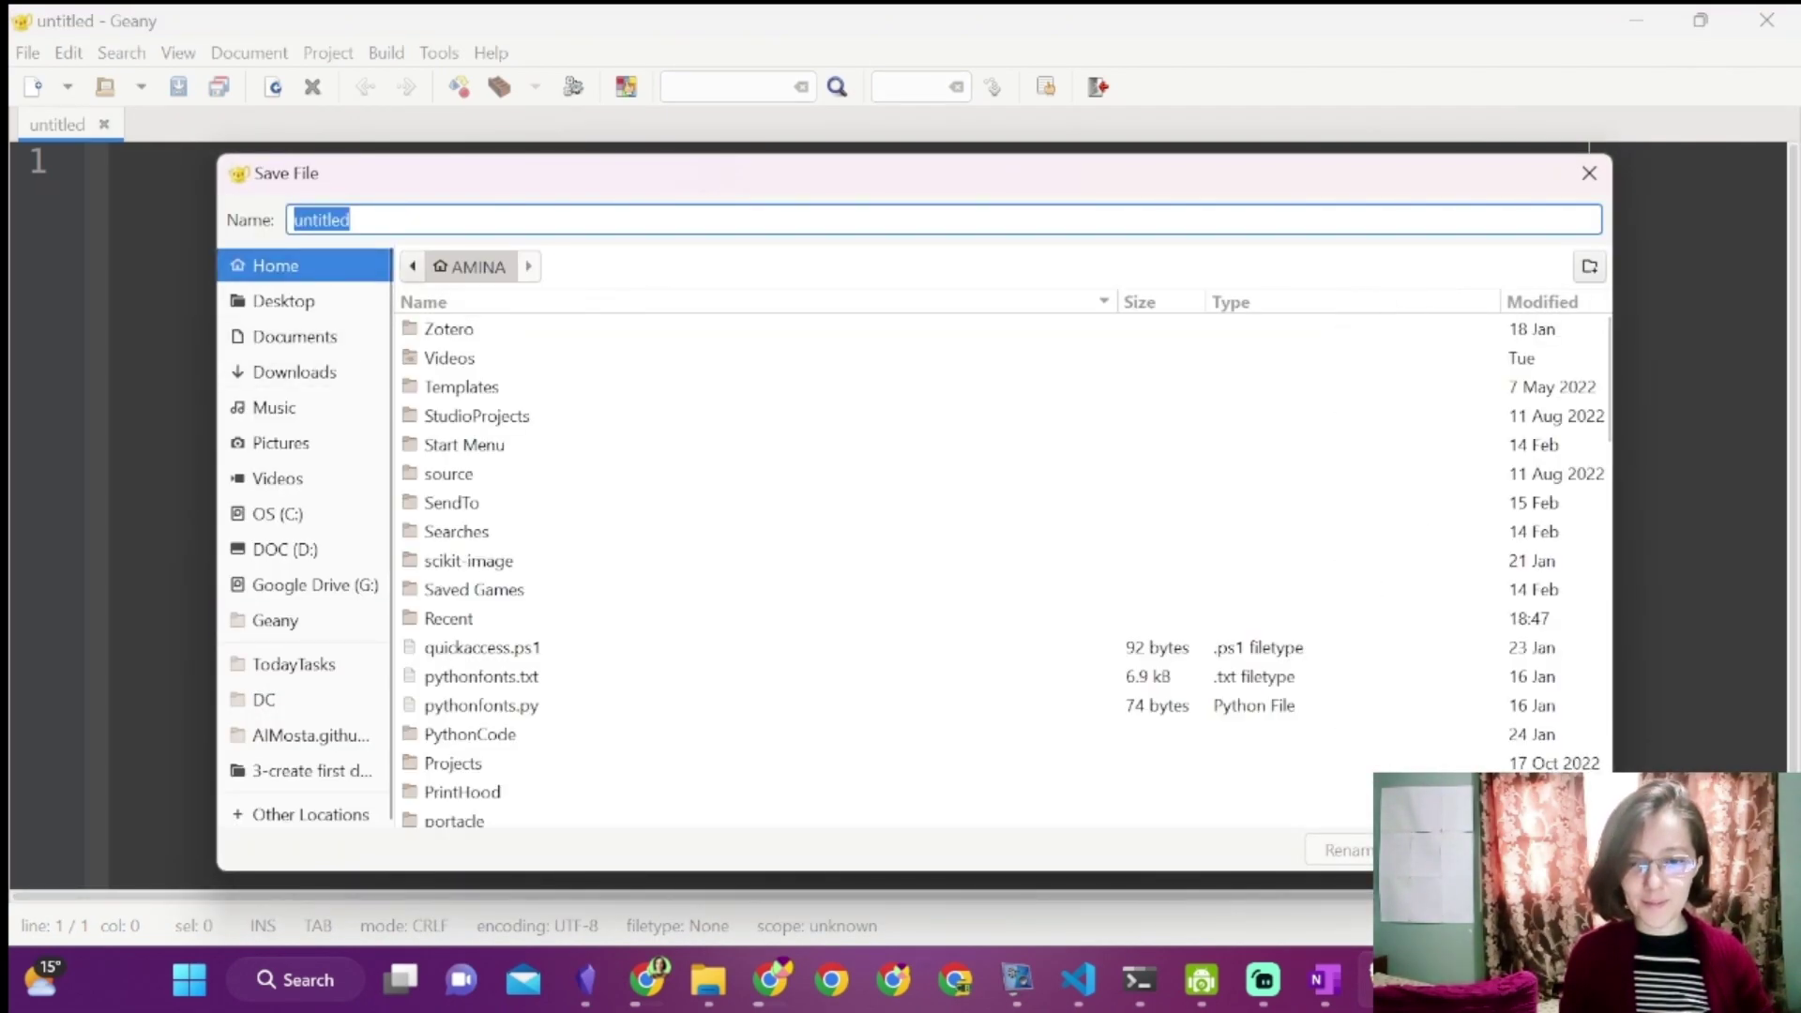
text(hello)
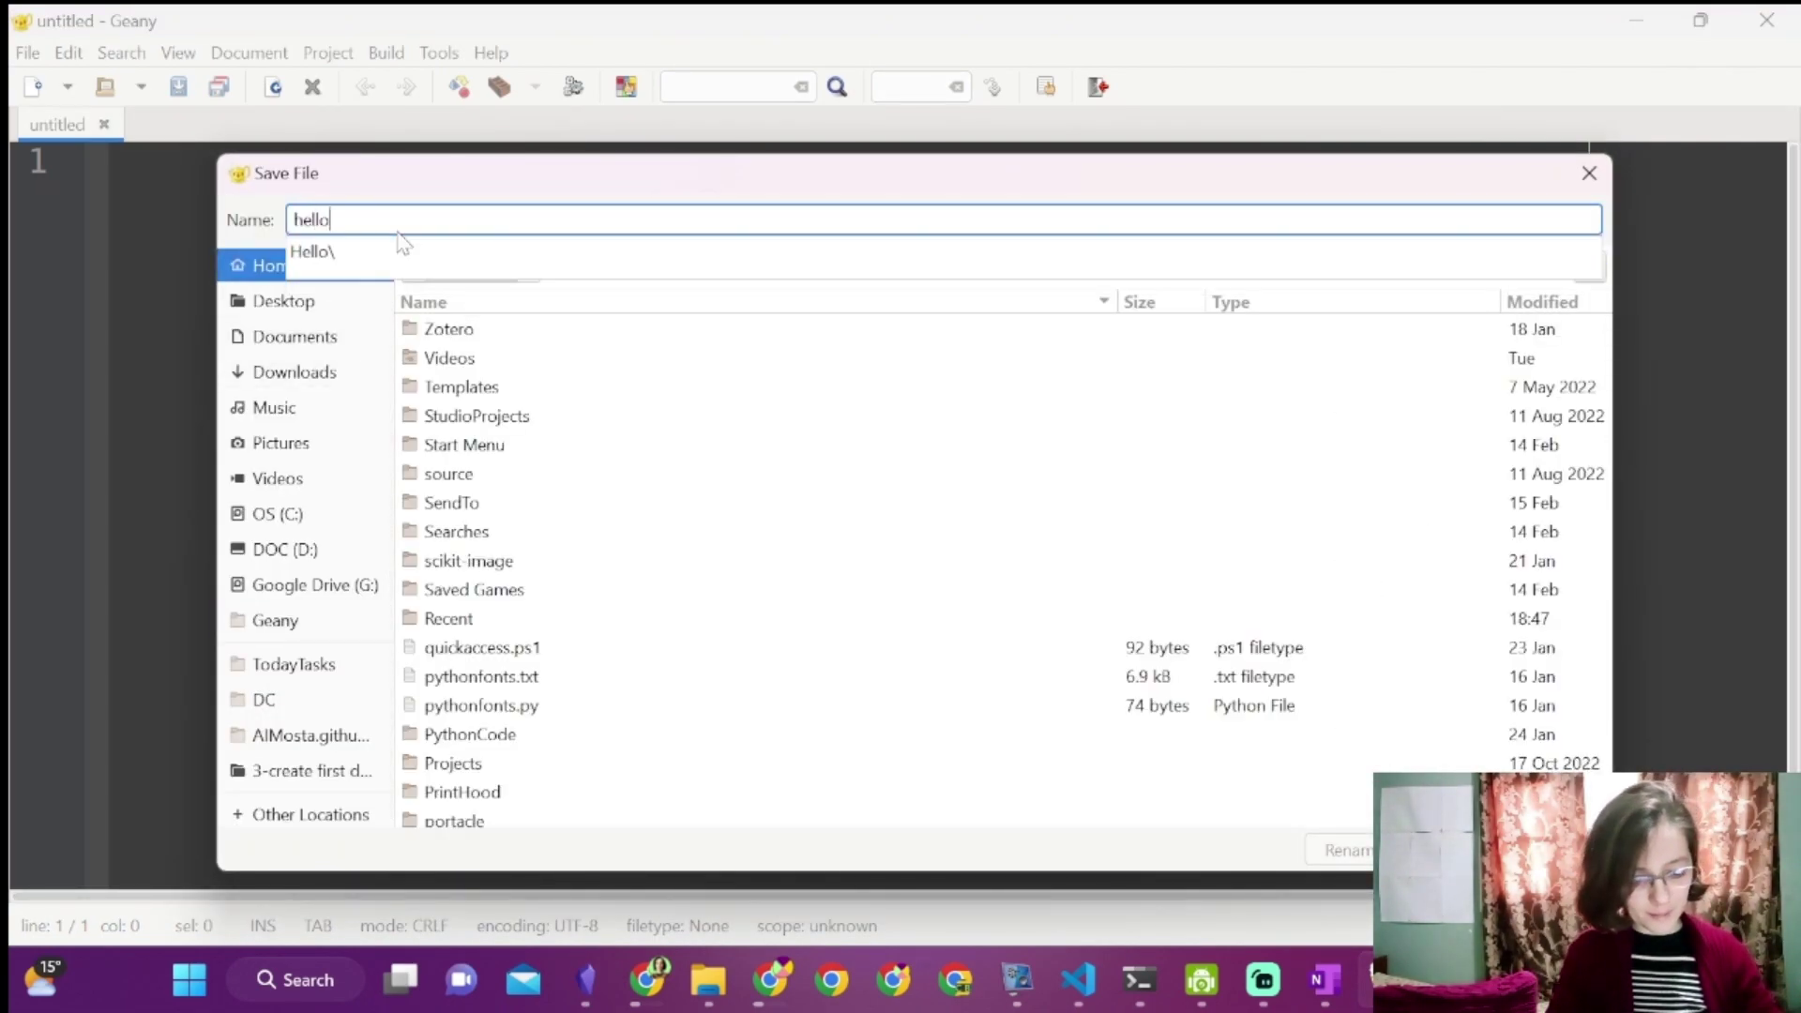
text(.jl)
key(Return)
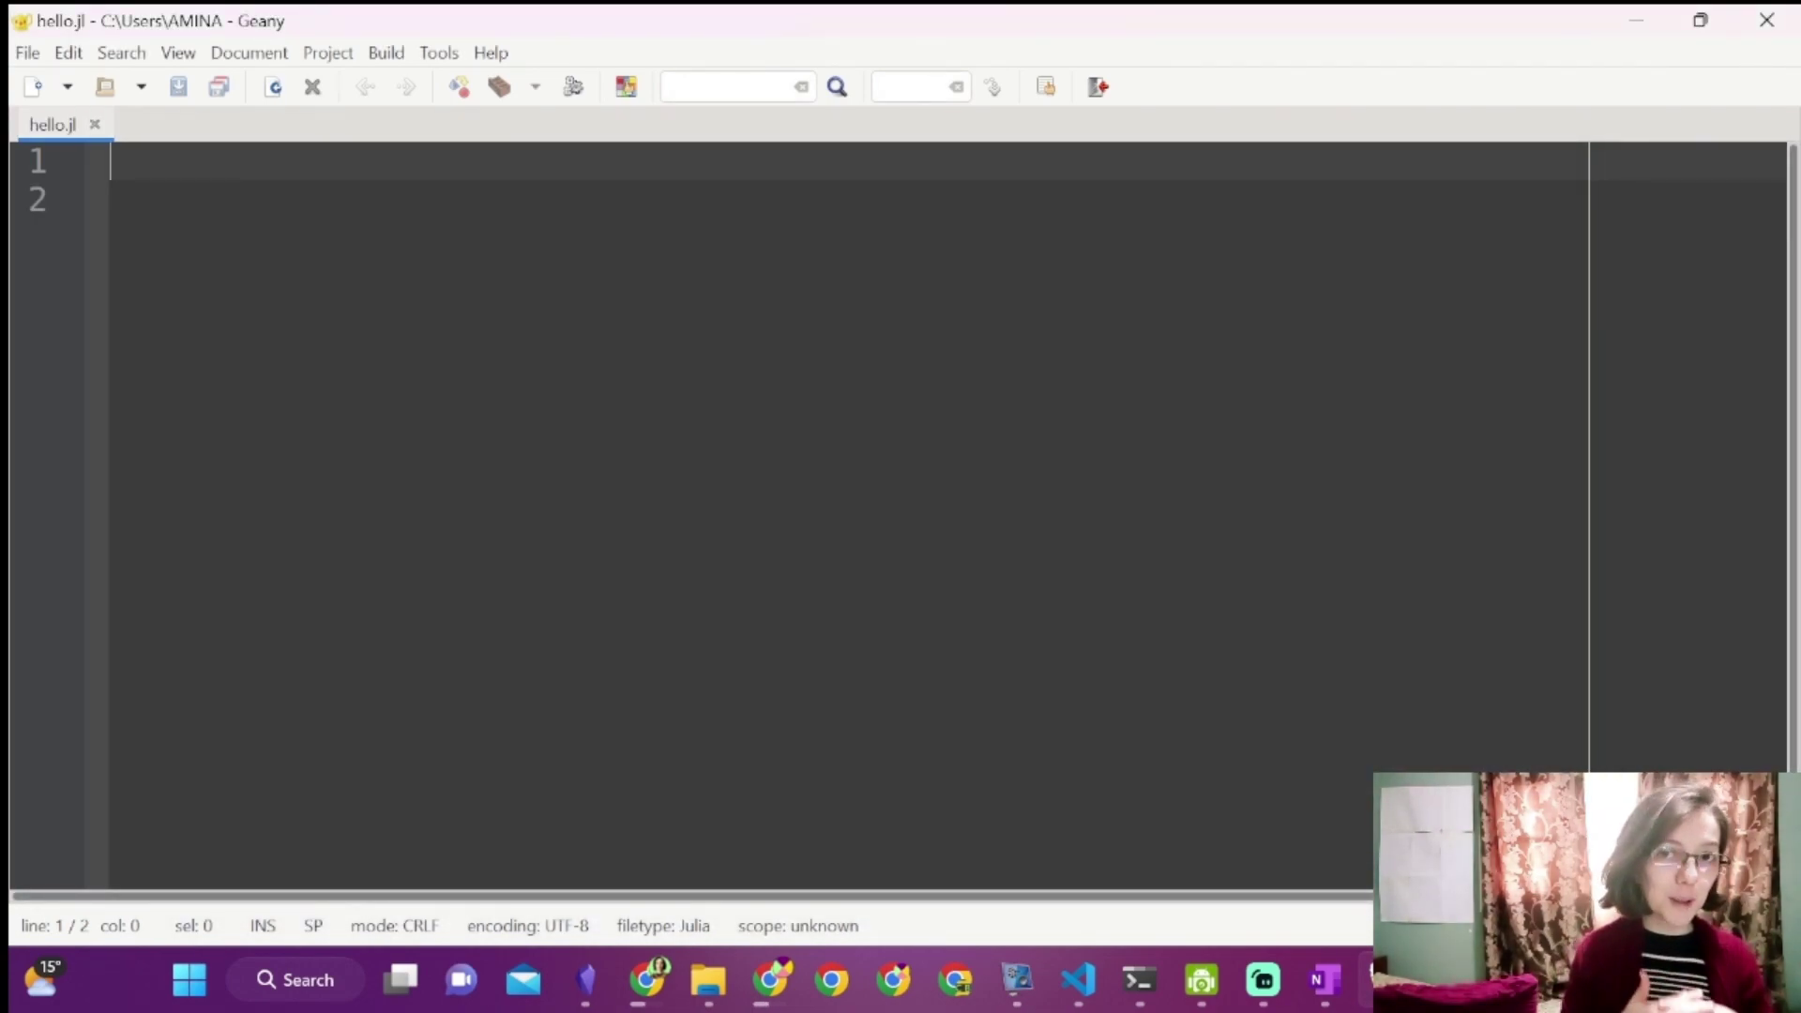
text(print)
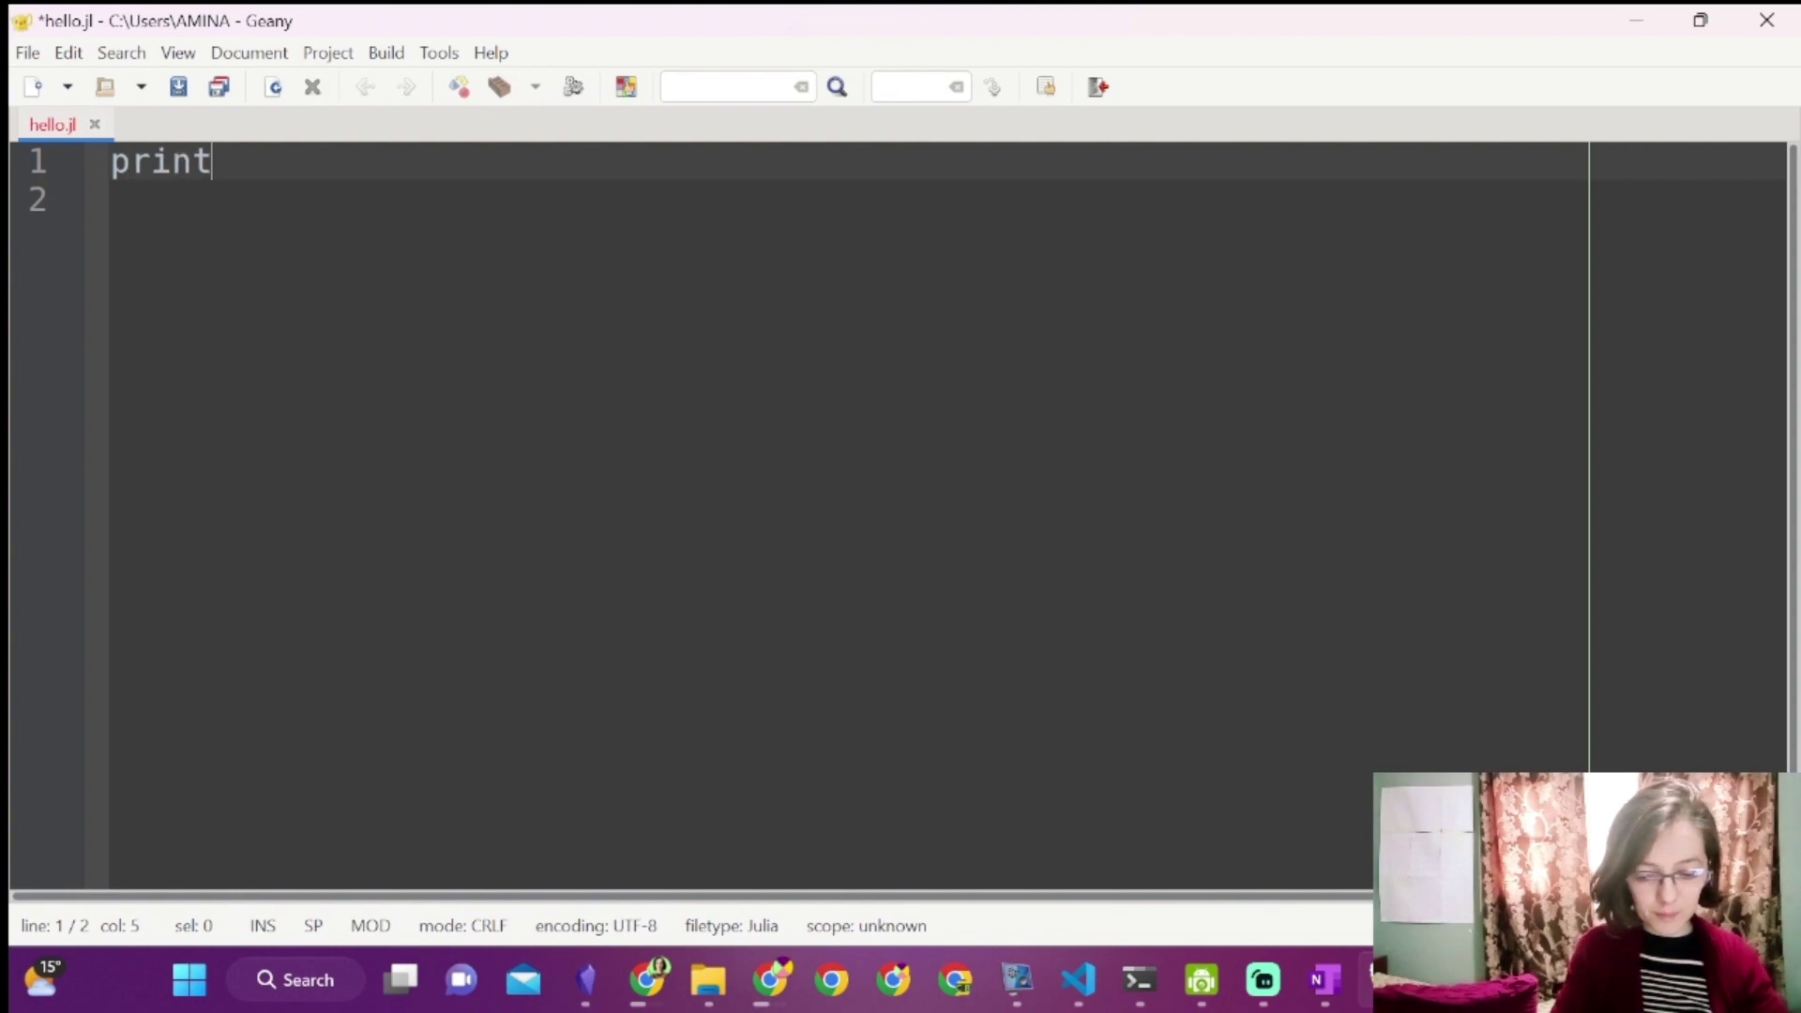
text(ln("Hello World)
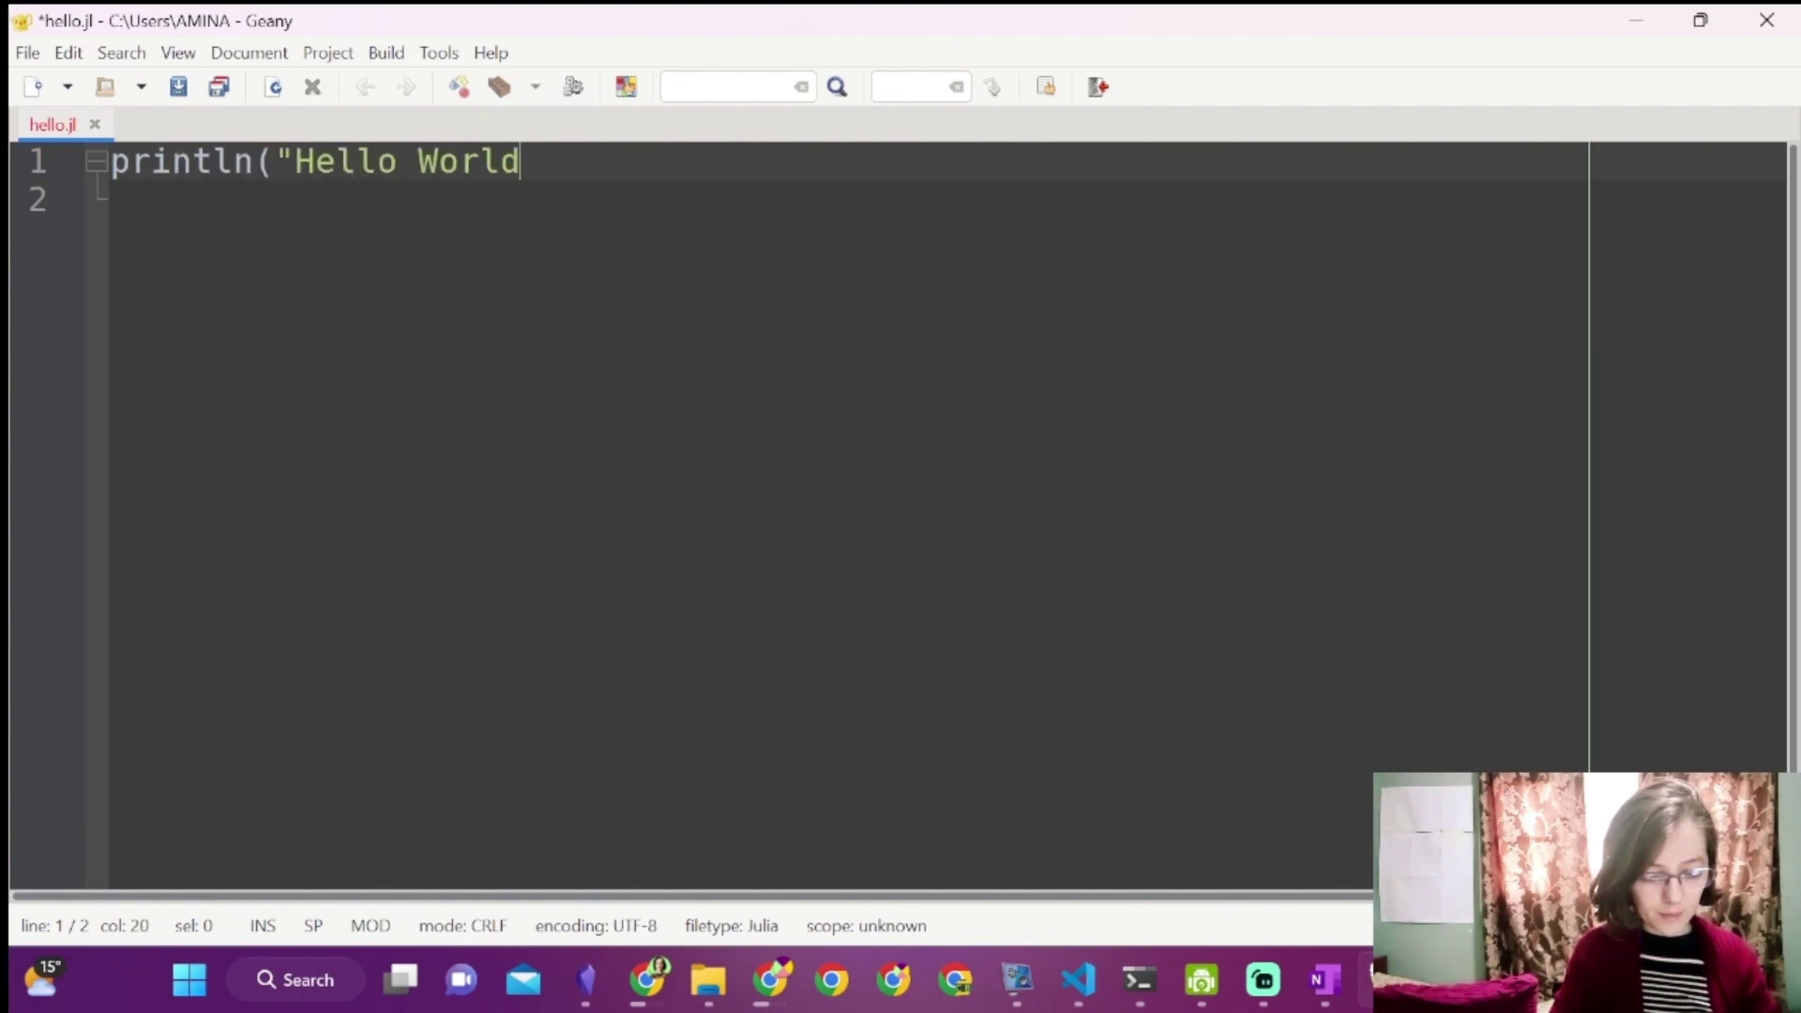
text(!"))
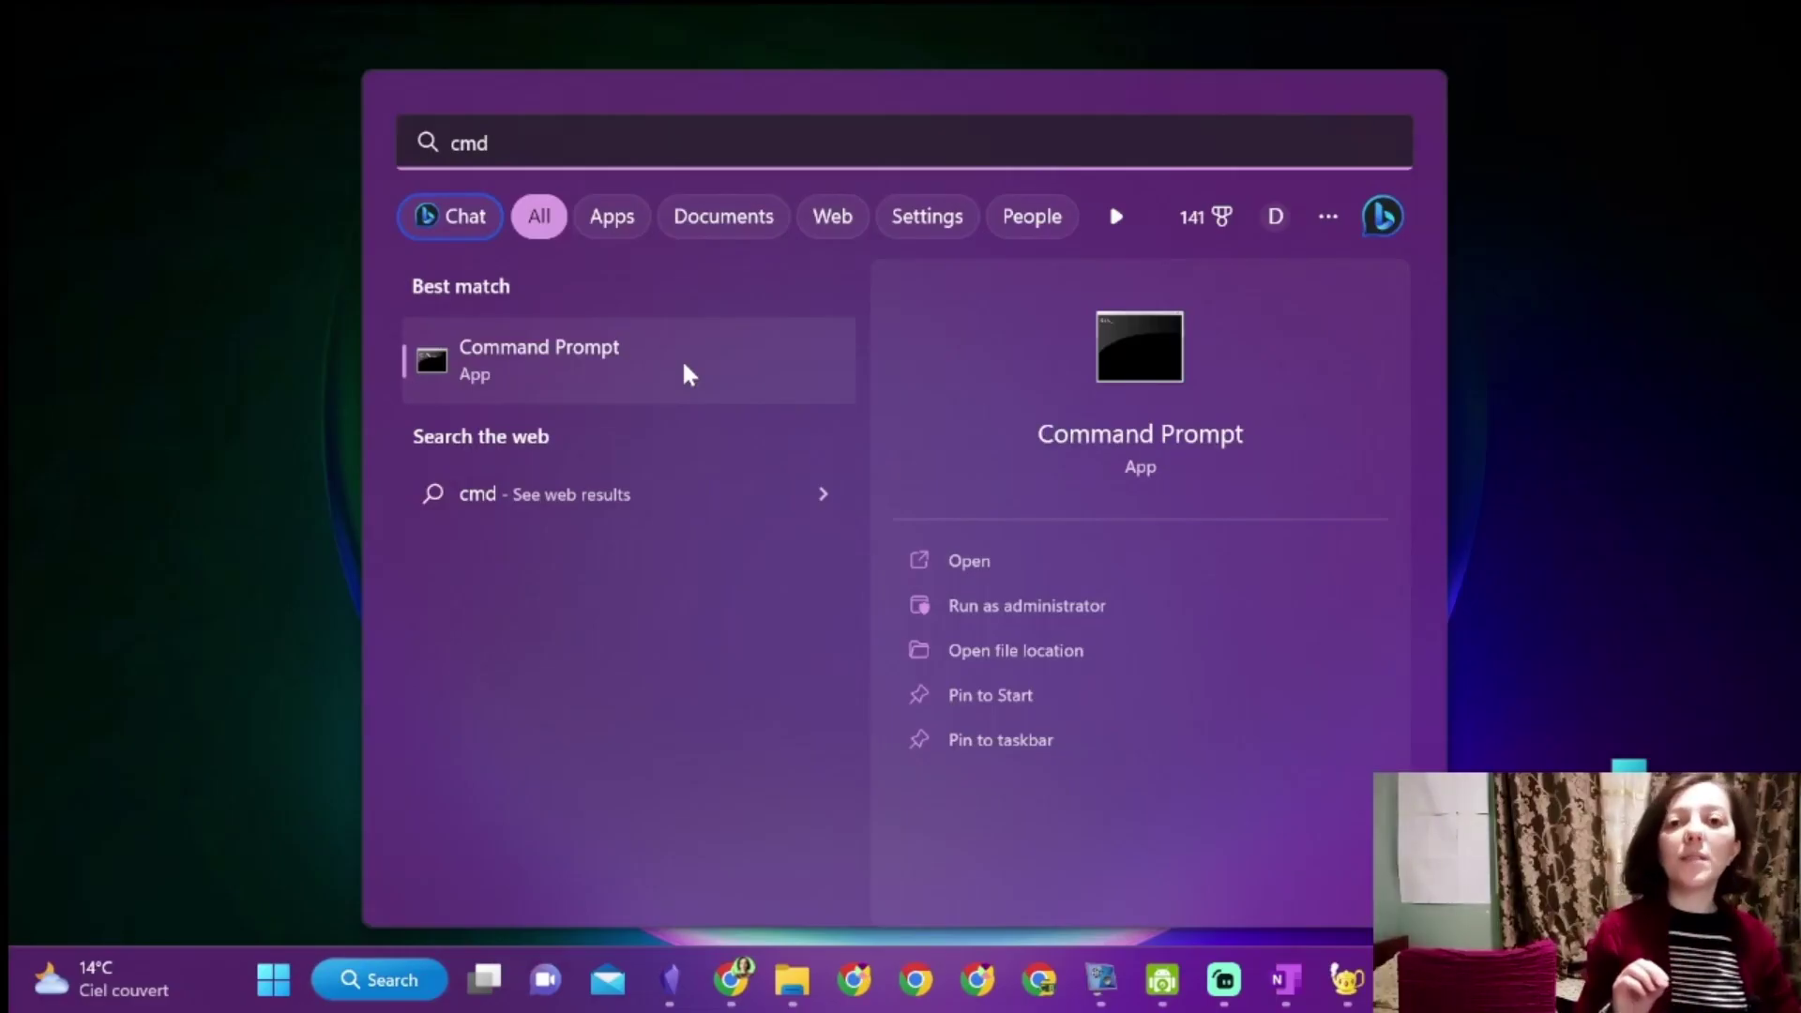
Launch Command Prompt from the cmd search results and move its window higher.
key(Return)
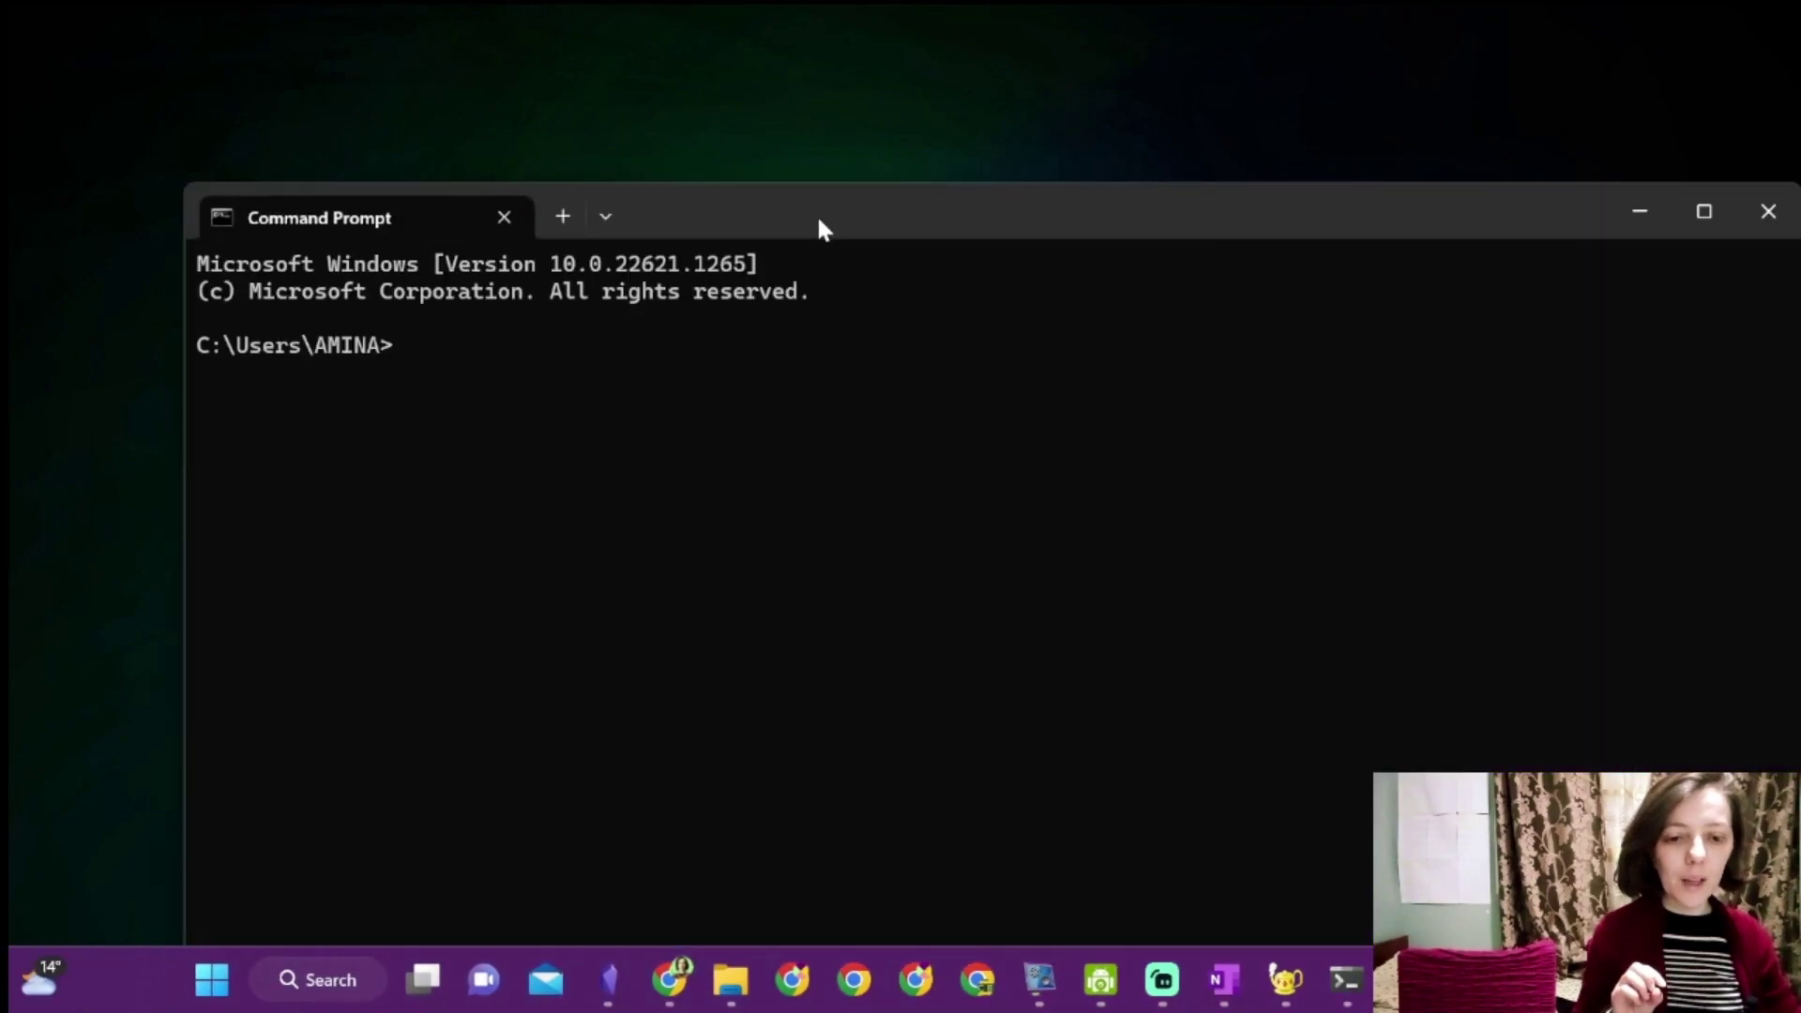
drag(809, 215, 776, 69)
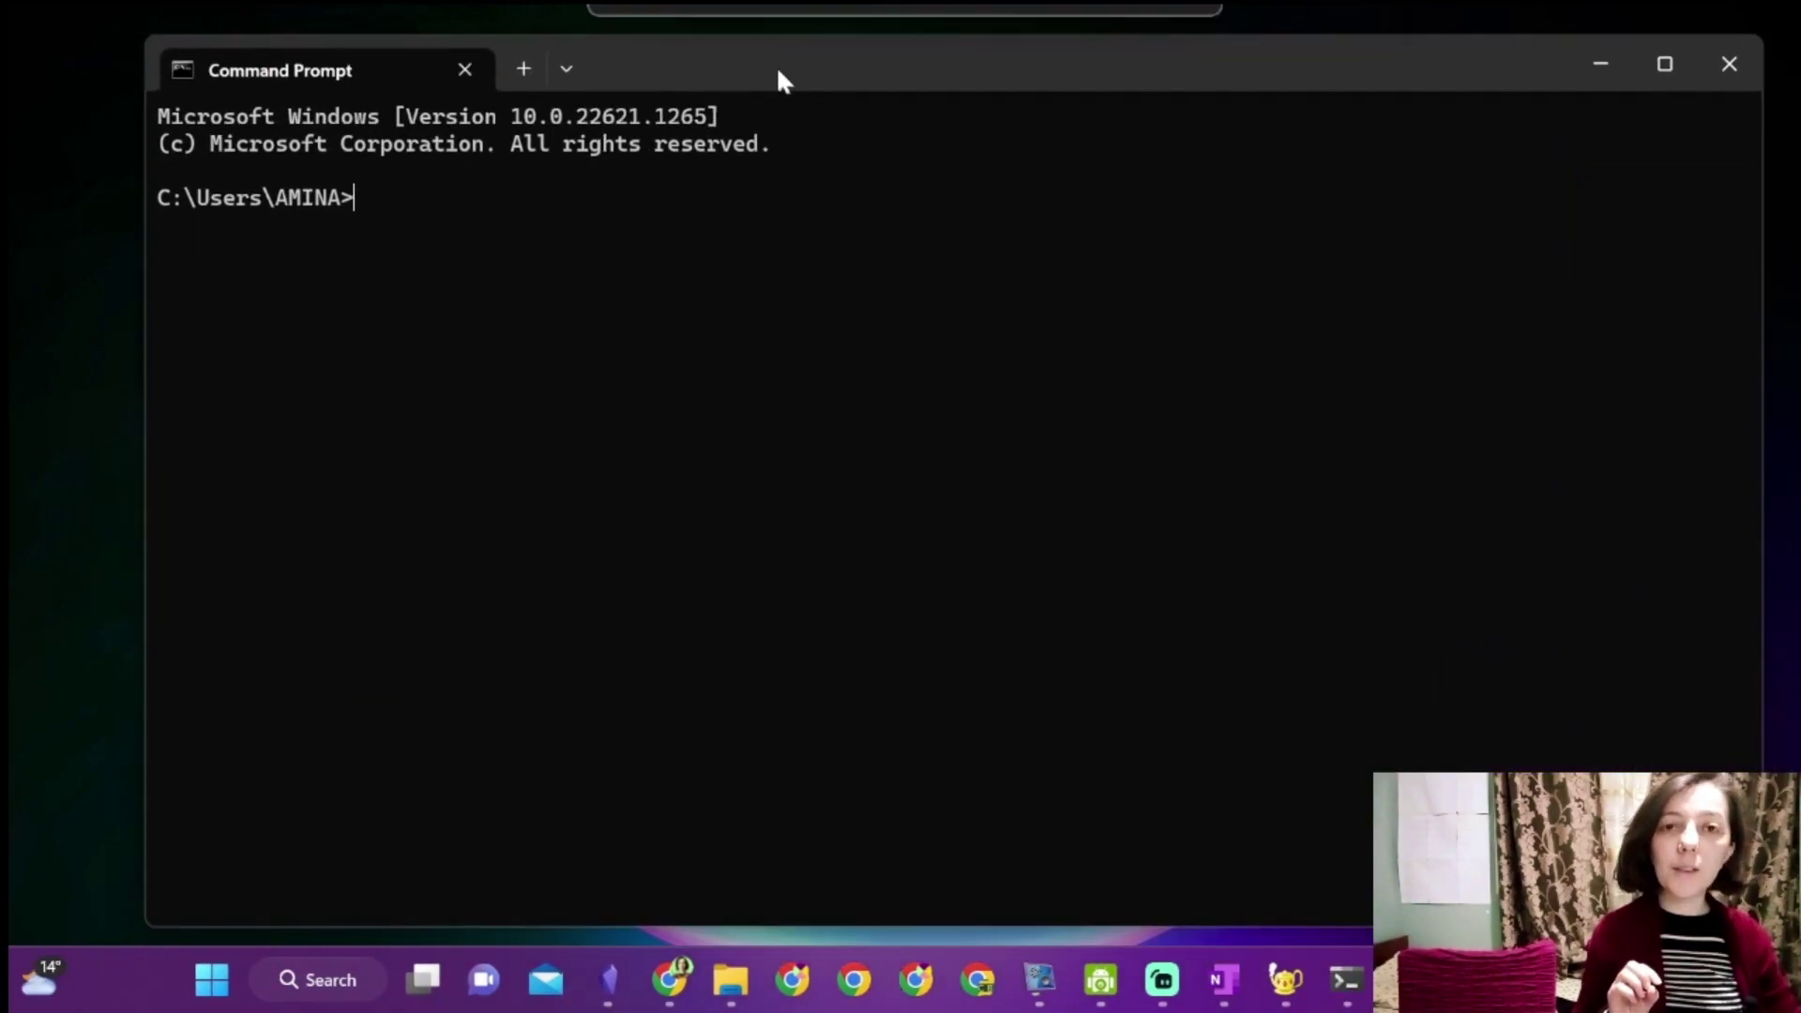